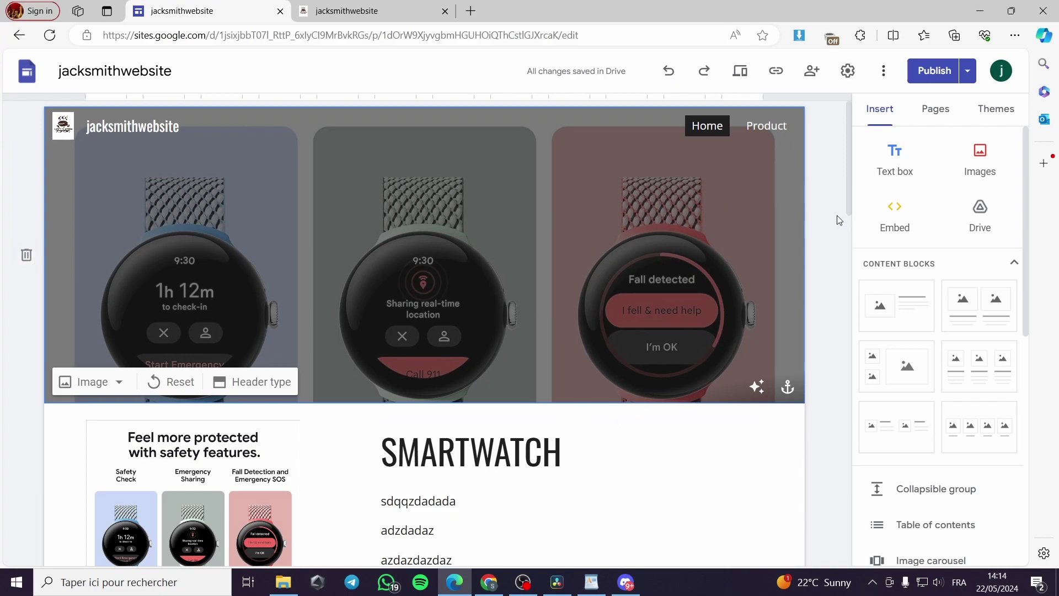
- Create a new site from the Salon template and close the previous site's published page
click(27, 71)
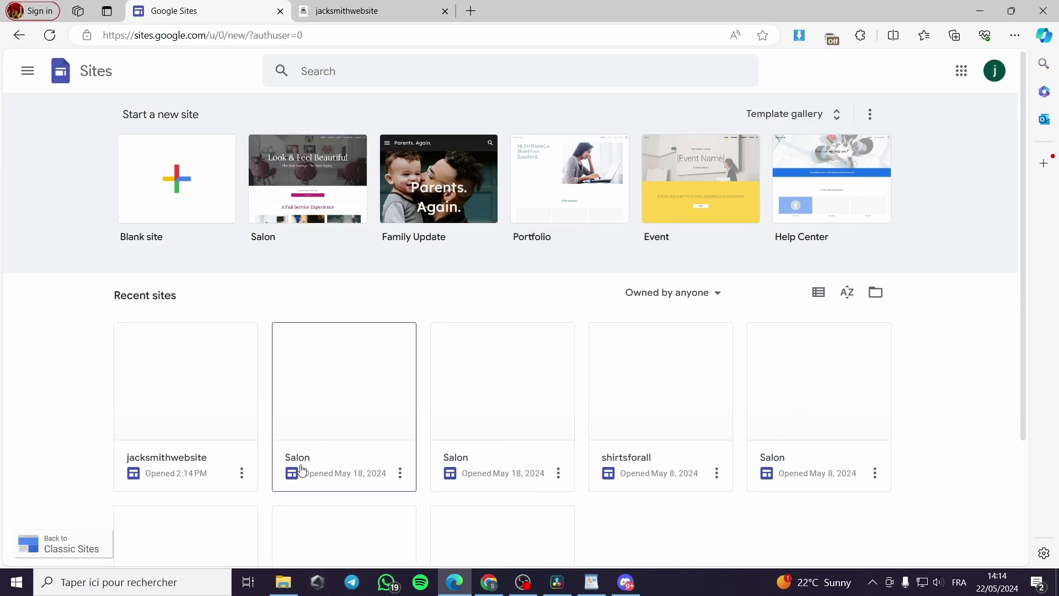
click(331, 181)
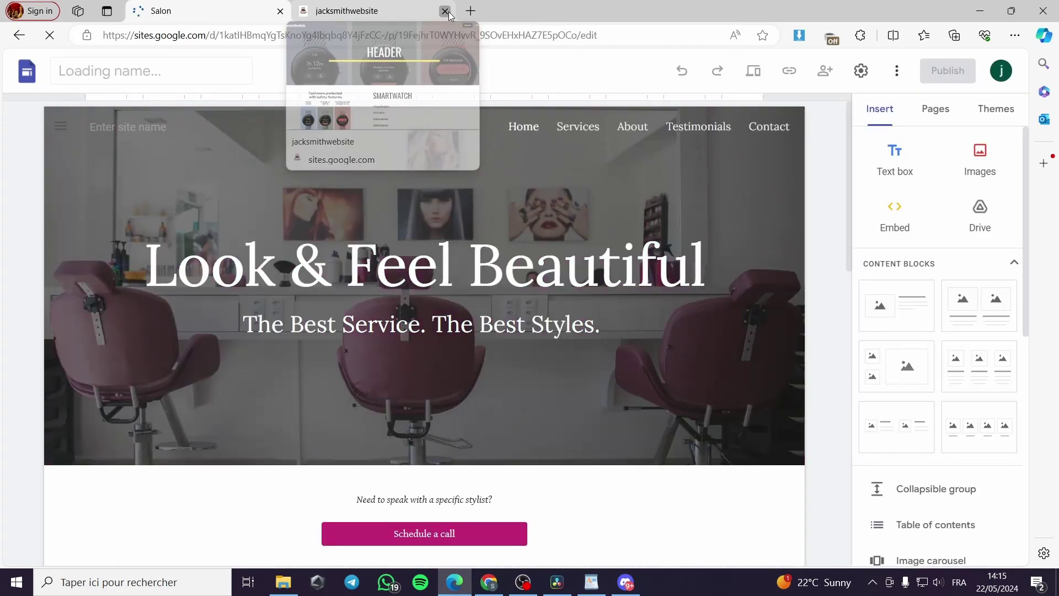
click(445, 12)
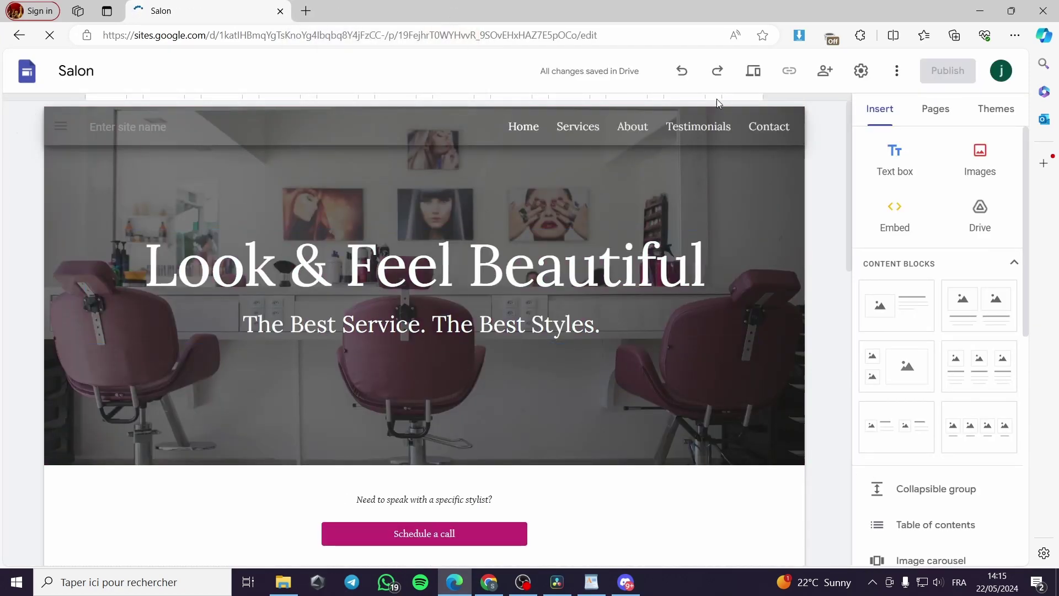
- Publish the Salon site to the web at the address jacks23123
click(961, 77)
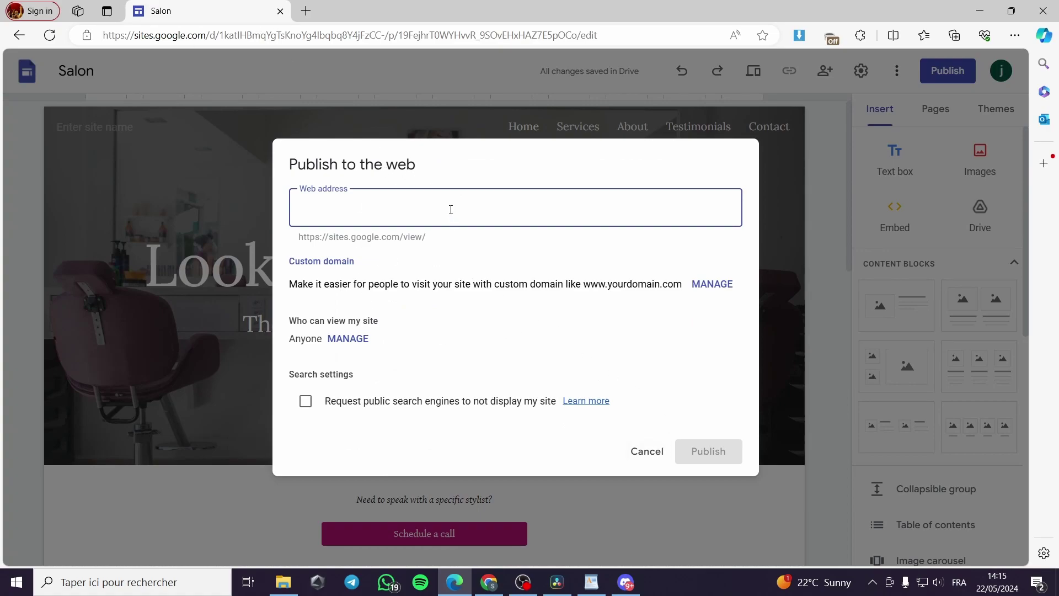
text(jacks23123)
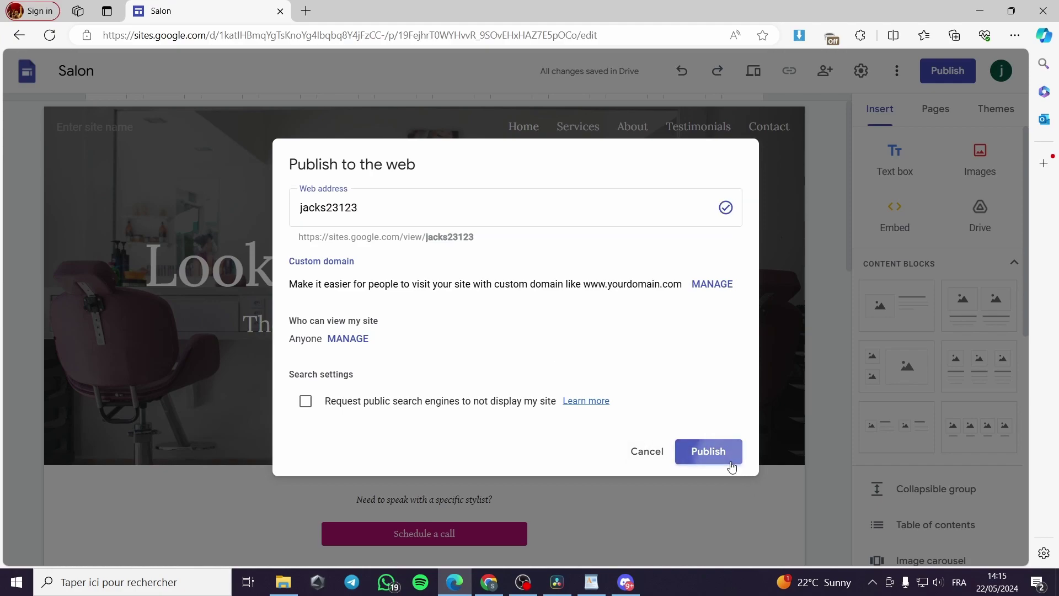
click(729, 460)
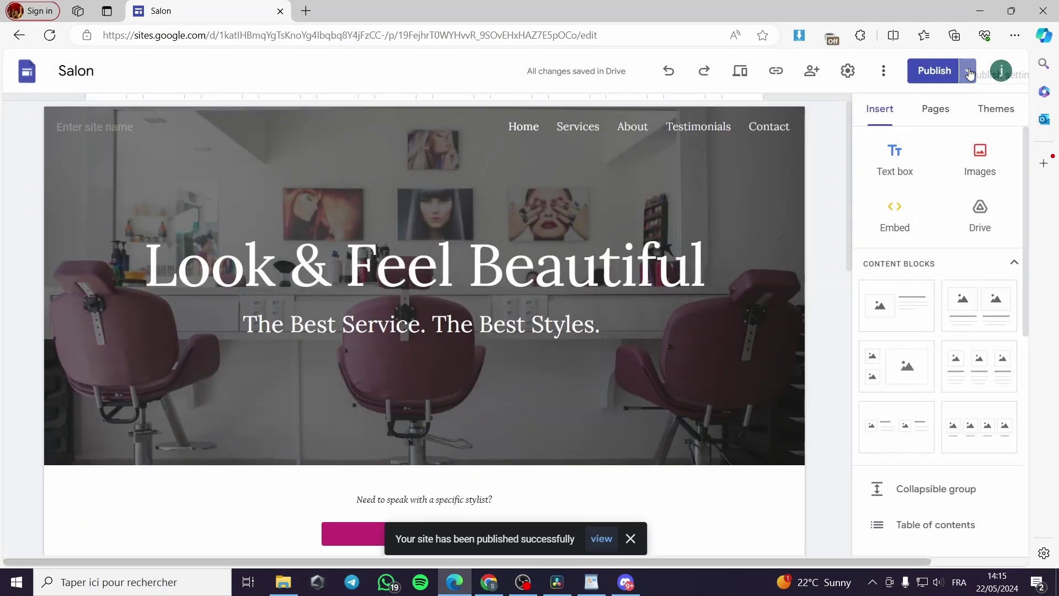
- View the published site and look over its home page
click(967, 71)
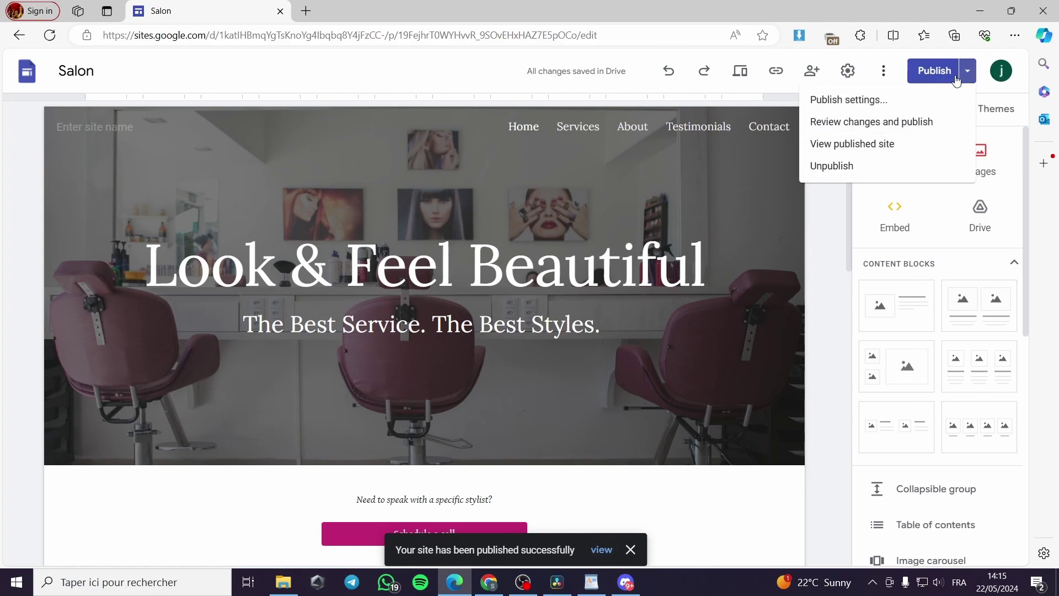
click(840, 144)
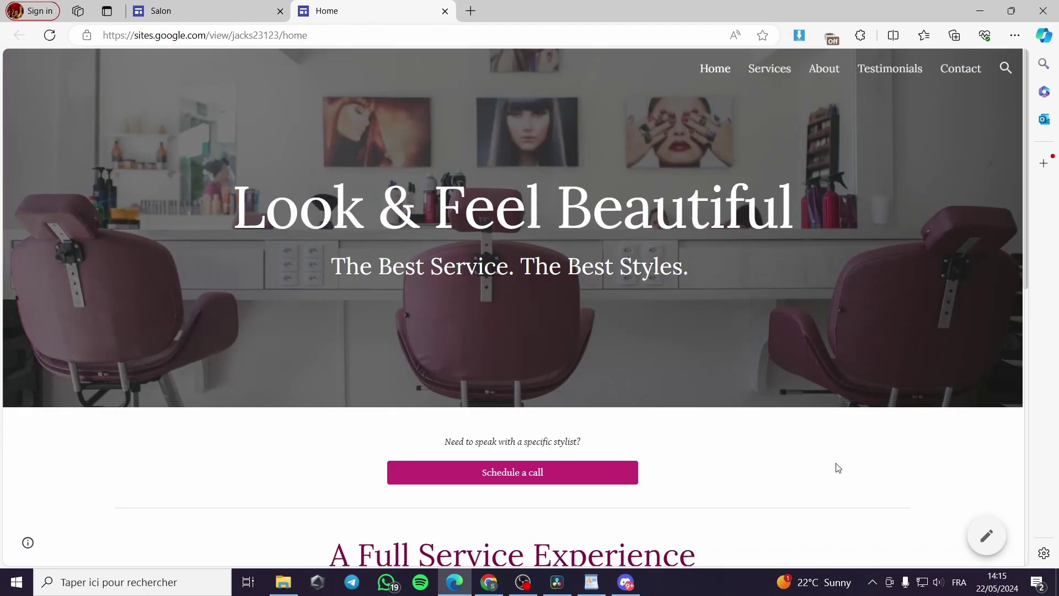
scroll(689, 393, down, 3)
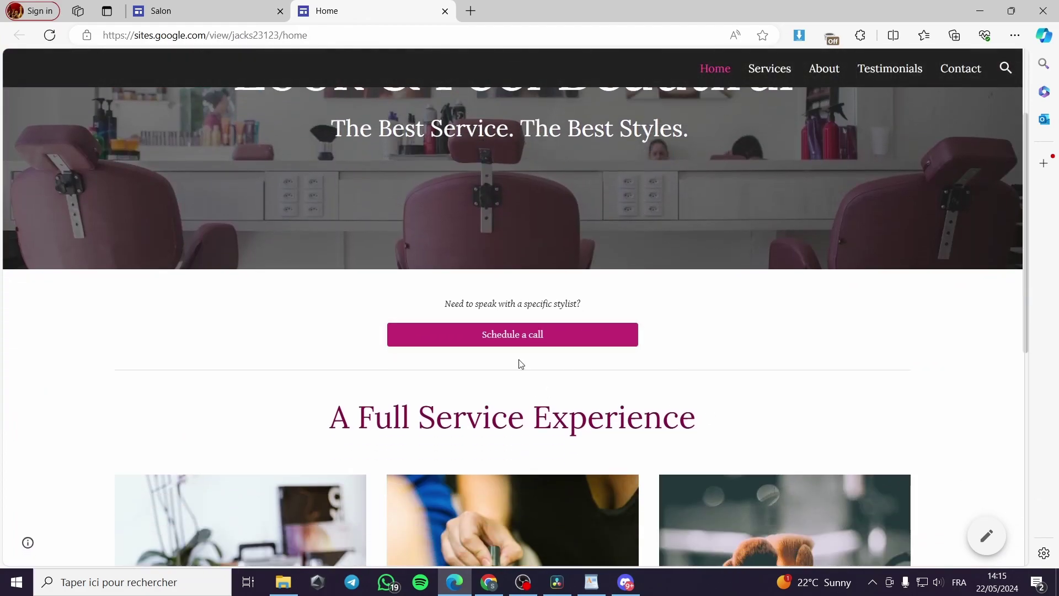
scroll(519, 364, down, 3)
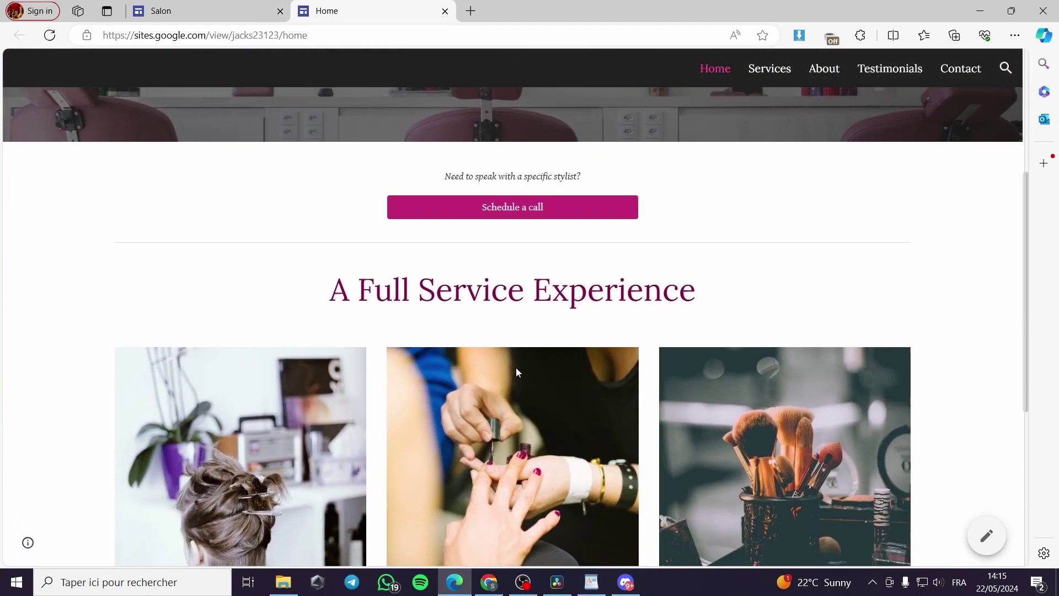
scroll(516, 367, up, 6)
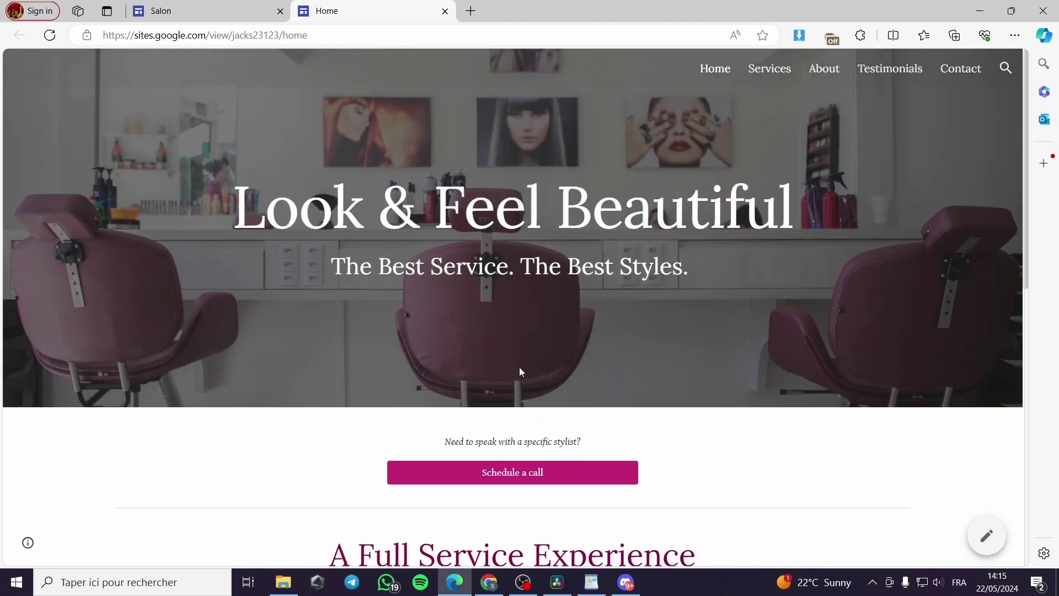
- Bring up the published site's built-in search bar, look over the page beneath it and close the search bar
click(1005, 69)
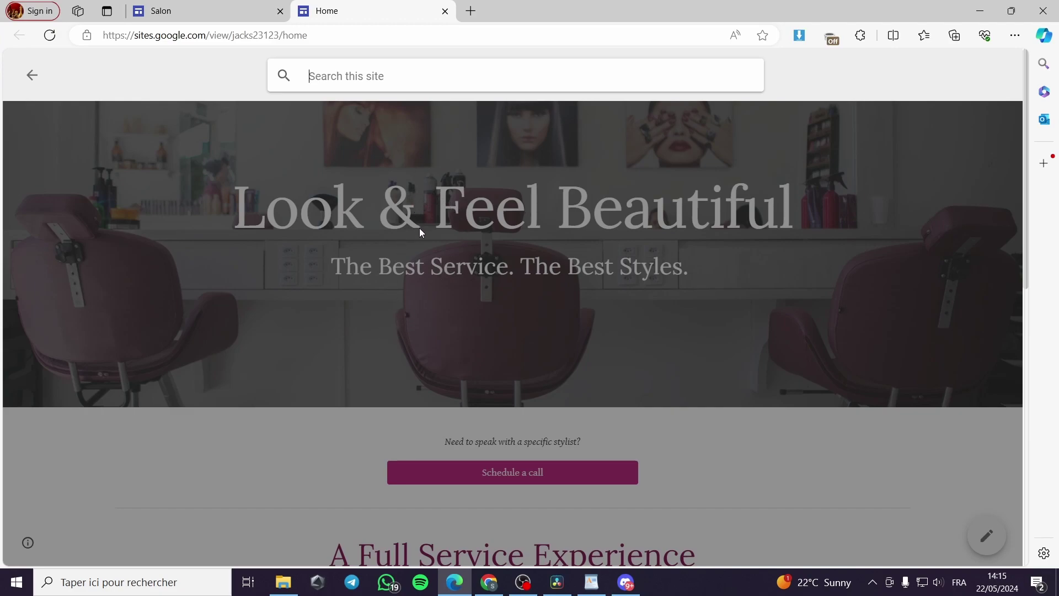
scroll(482, 300, down, 6)
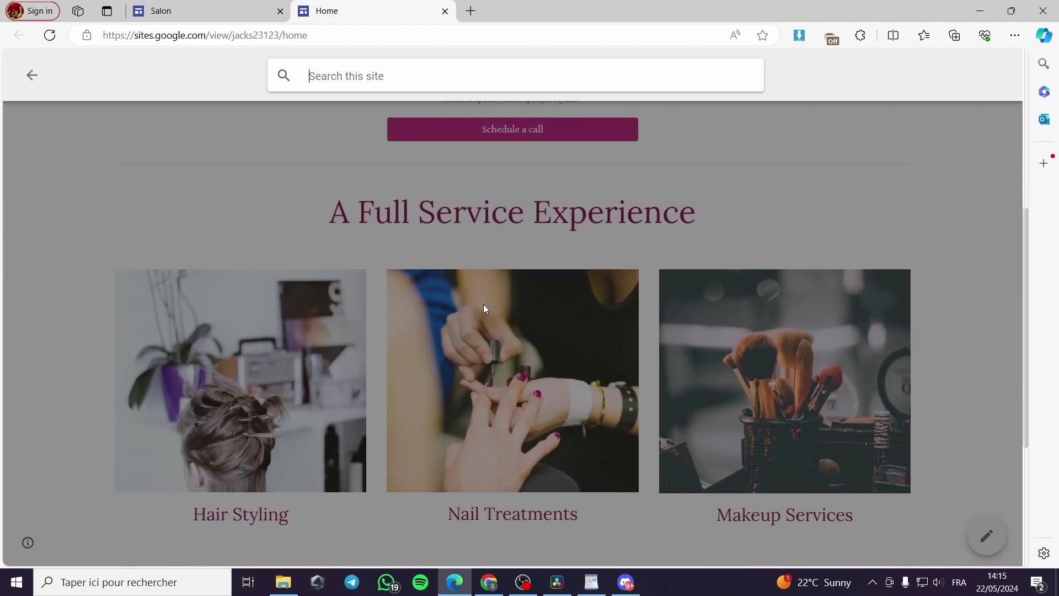
scroll(470, 287, up, 4)
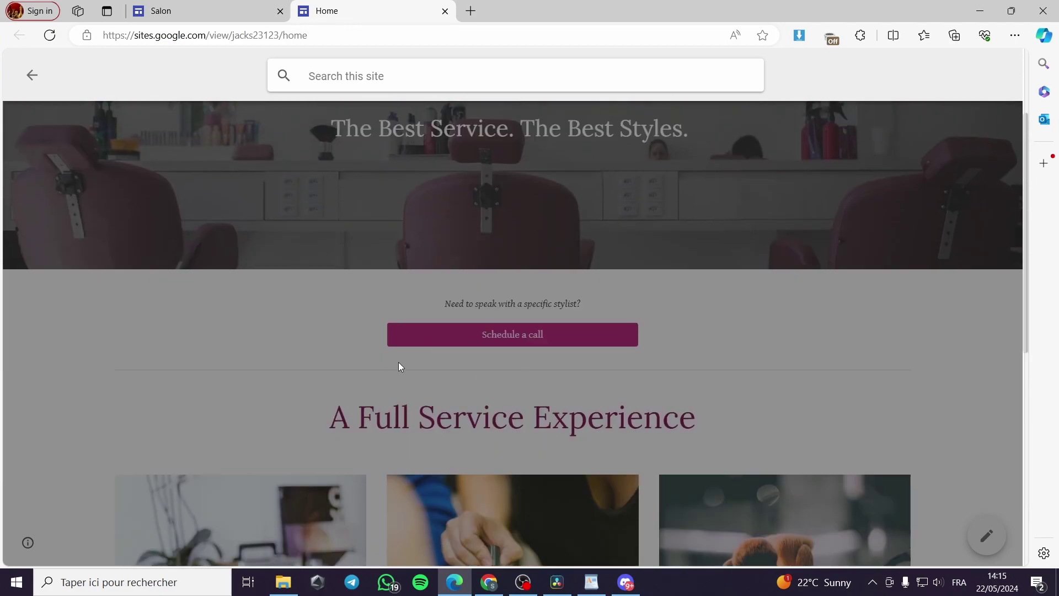
click(535, 377)
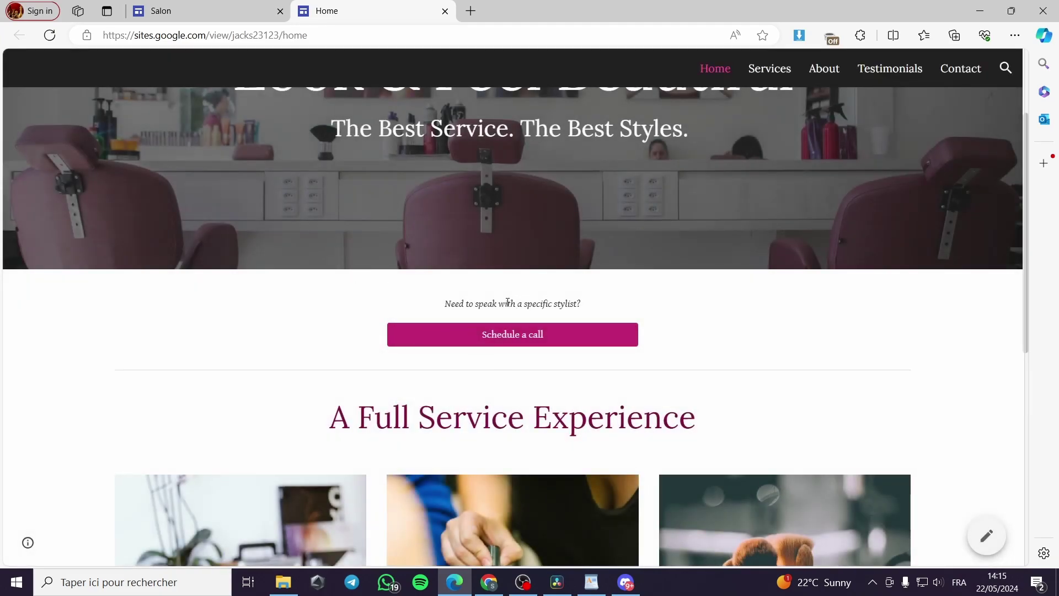
scroll(499, 302, up, 2)
- Return to the Salon site editor and start embedding custom HTML code from the web
click(217, 12)
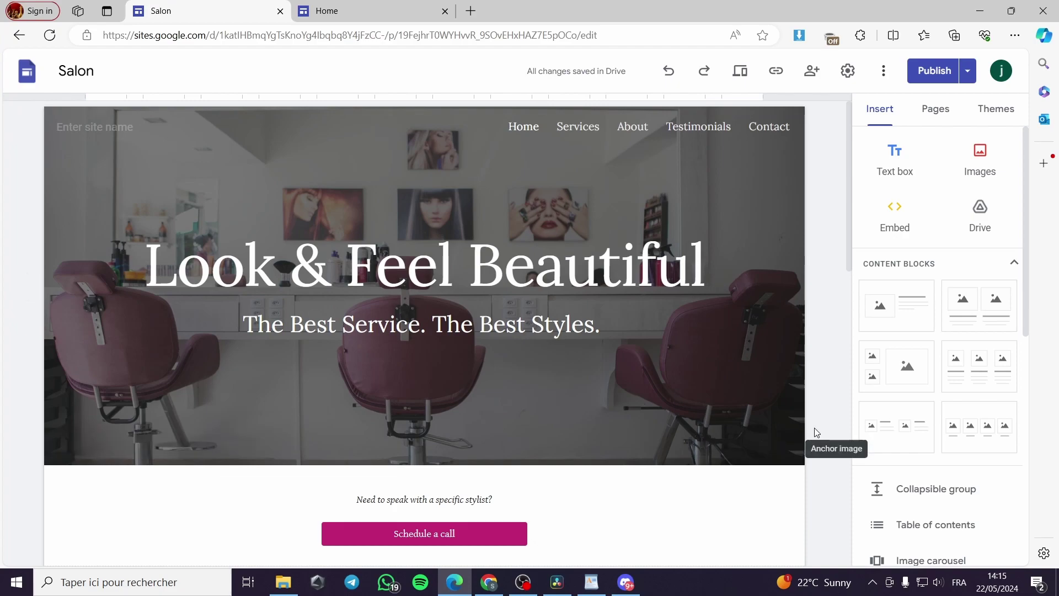
click(900, 214)
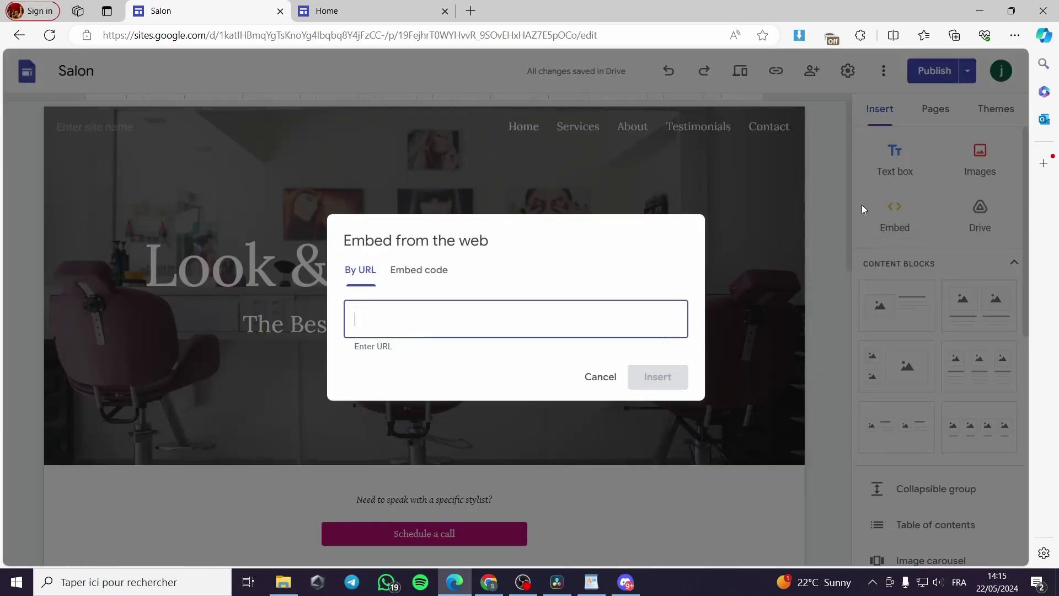
click(413, 271)
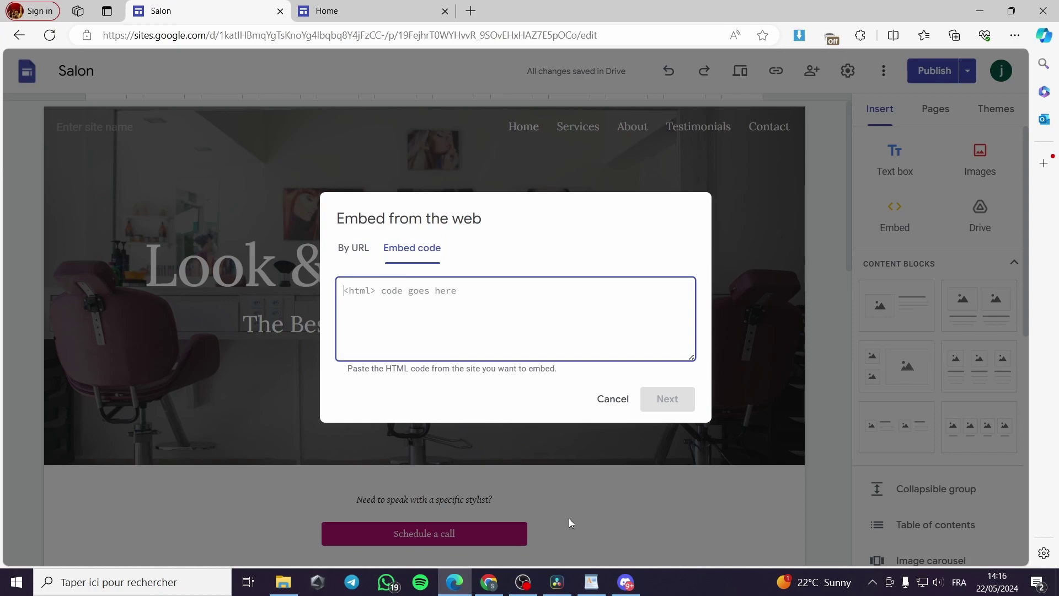
- Copy the entire HTML code from the WordPad document "code" and paste it as the embed code
click(592, 582)
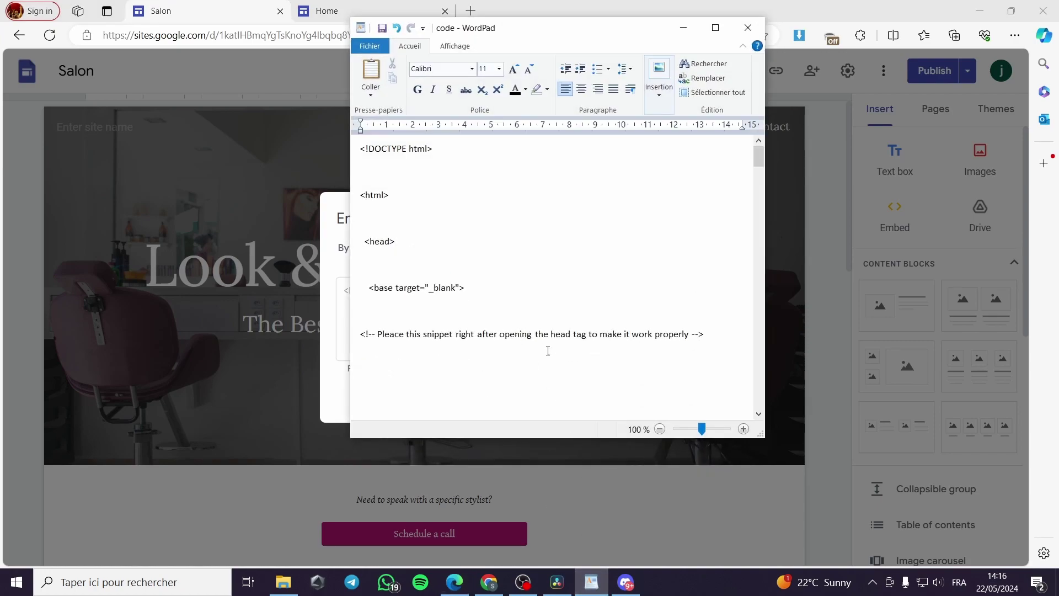
scroll(547, 351, down, 10)
drag(760, 217, 667, 147)
drag(353, 150, 534, 284)
scroll(546, 309, down, 20)
drag(553, 320, 584, 433)
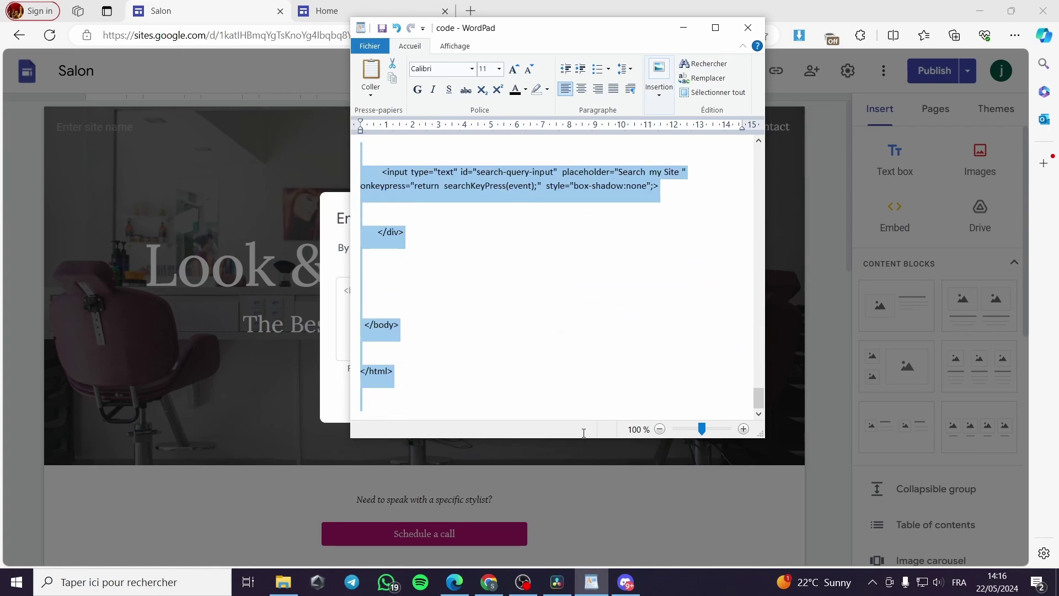
click(600, 583)
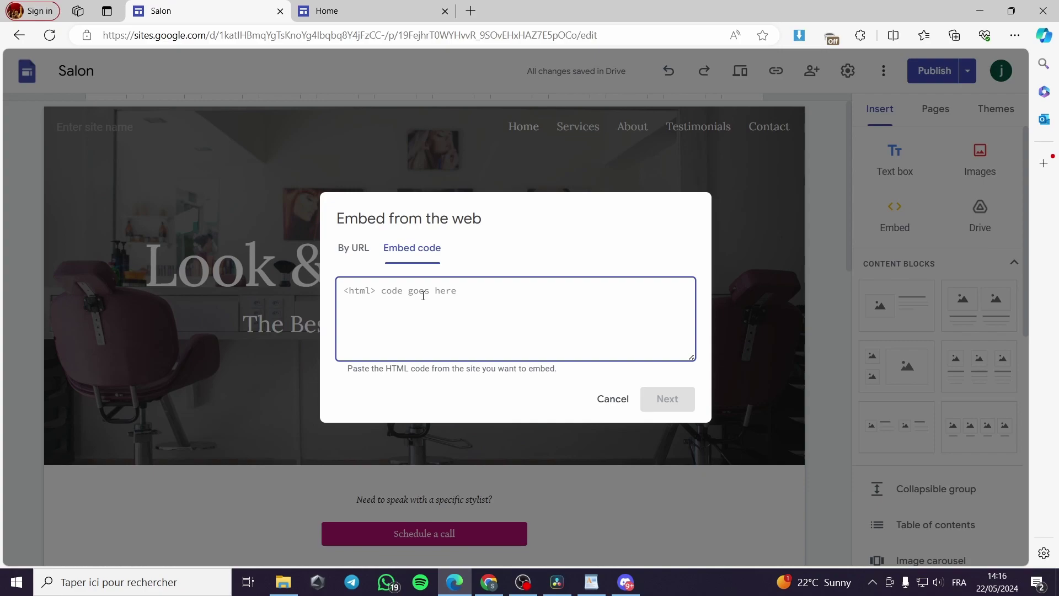
key(ctrl+v)
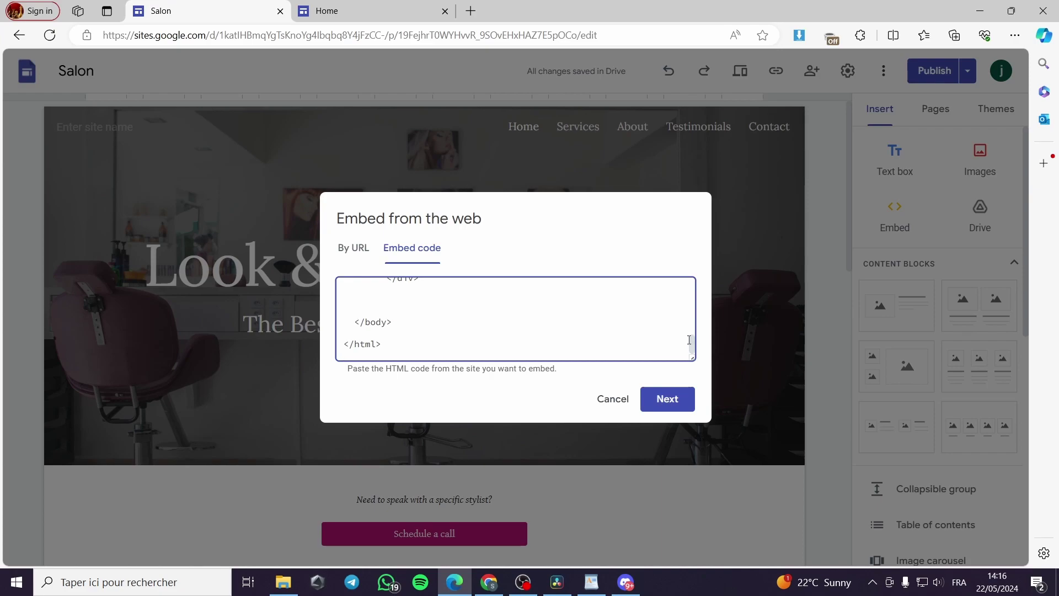
- Select the placeholder "your sites search url" in the embed code and search the published site for "car"
drag(692, 344, 696, 298)
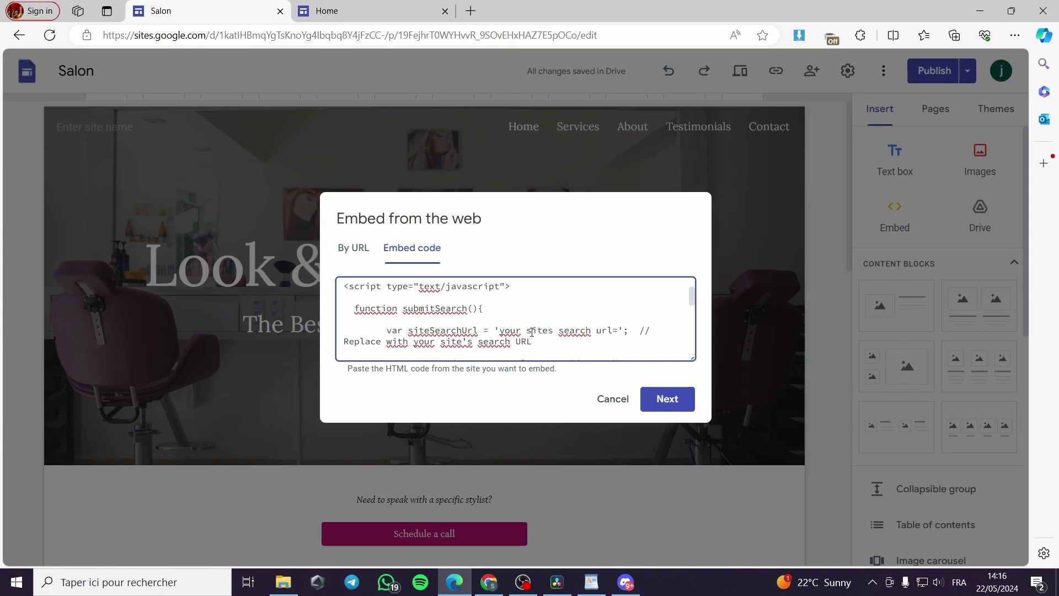
drag(612, 331, 500, 330)
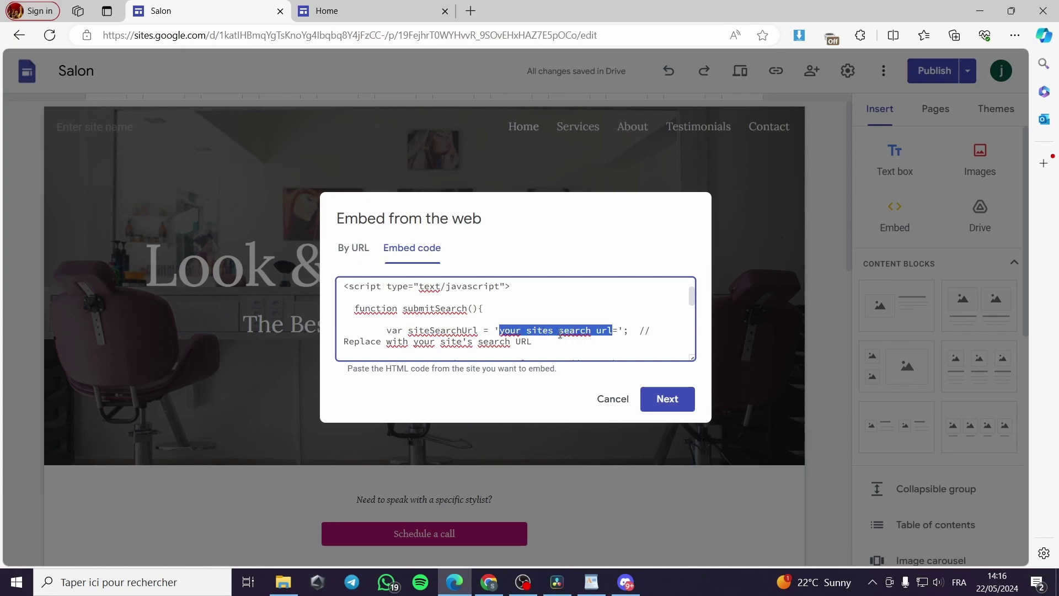
click(370, 11)
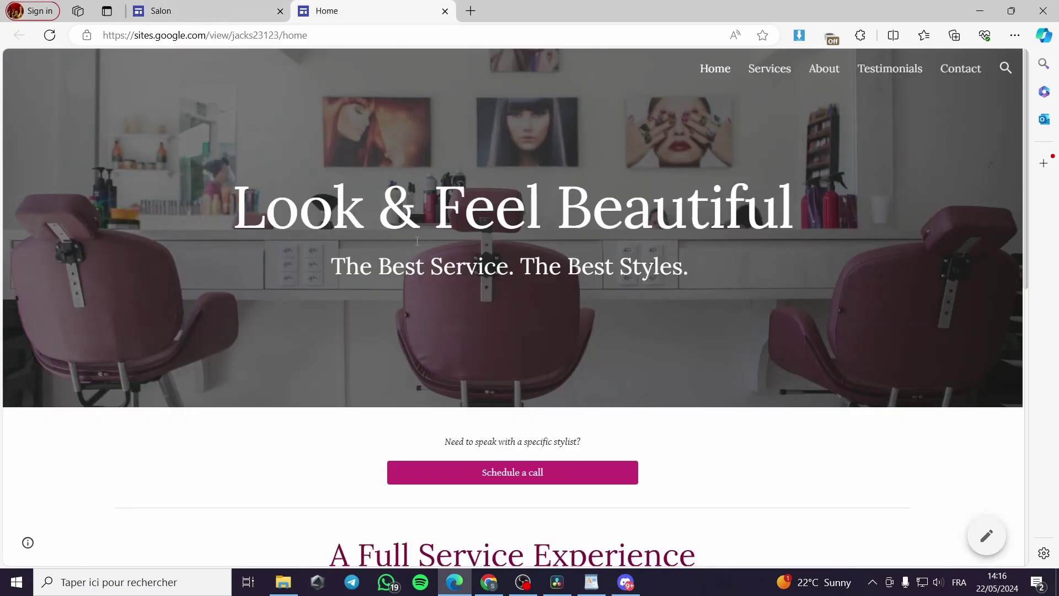
click(1005, 67)
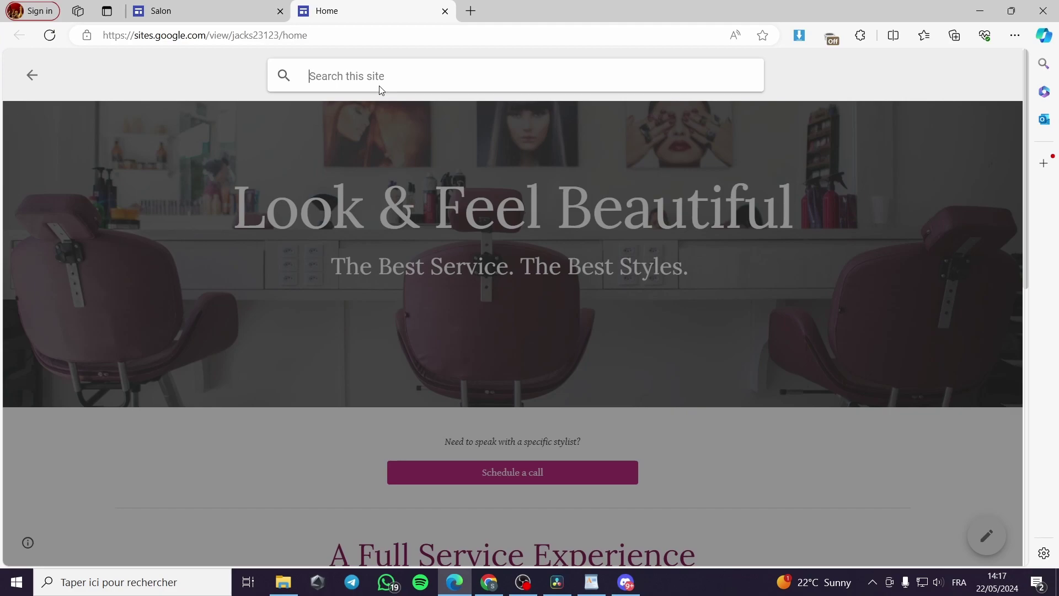
text(car)
key(Return)
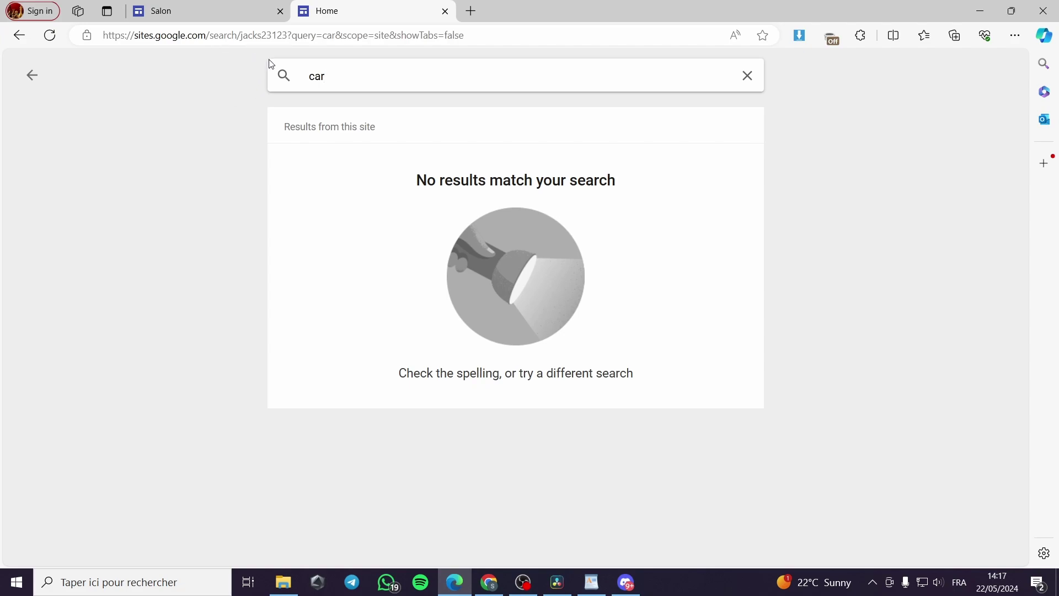
click(120, 37)
click(120, 36)
drag(103, 36, 318, 38)
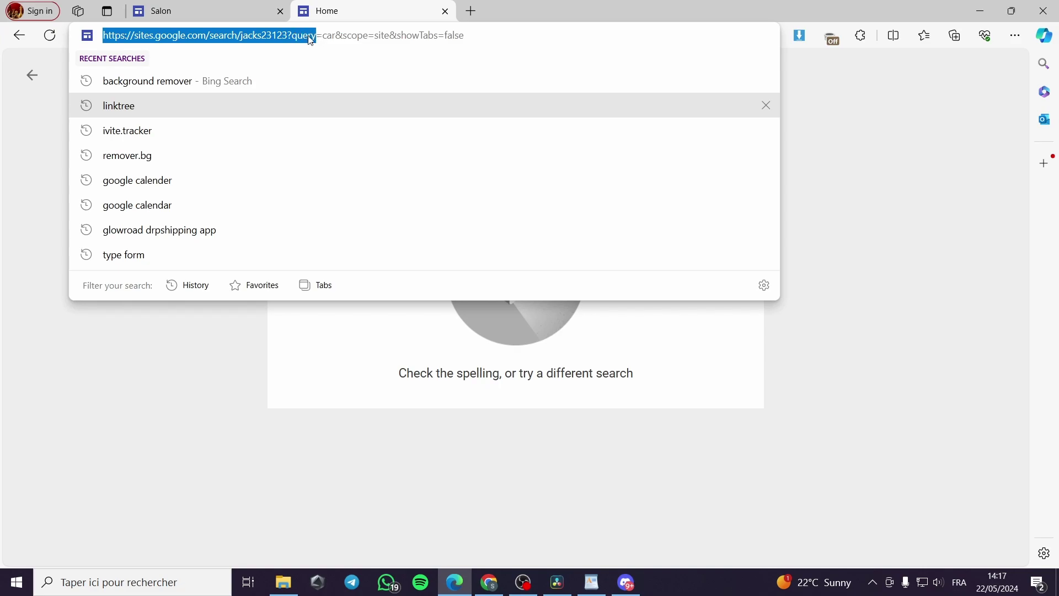
right_click(254, 40)
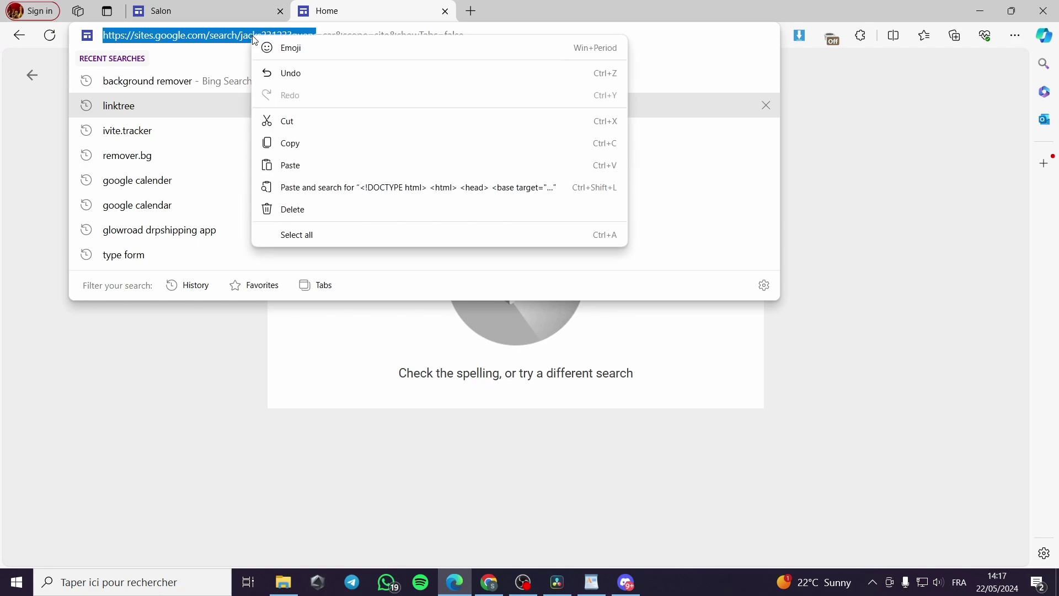
click(291, 133)
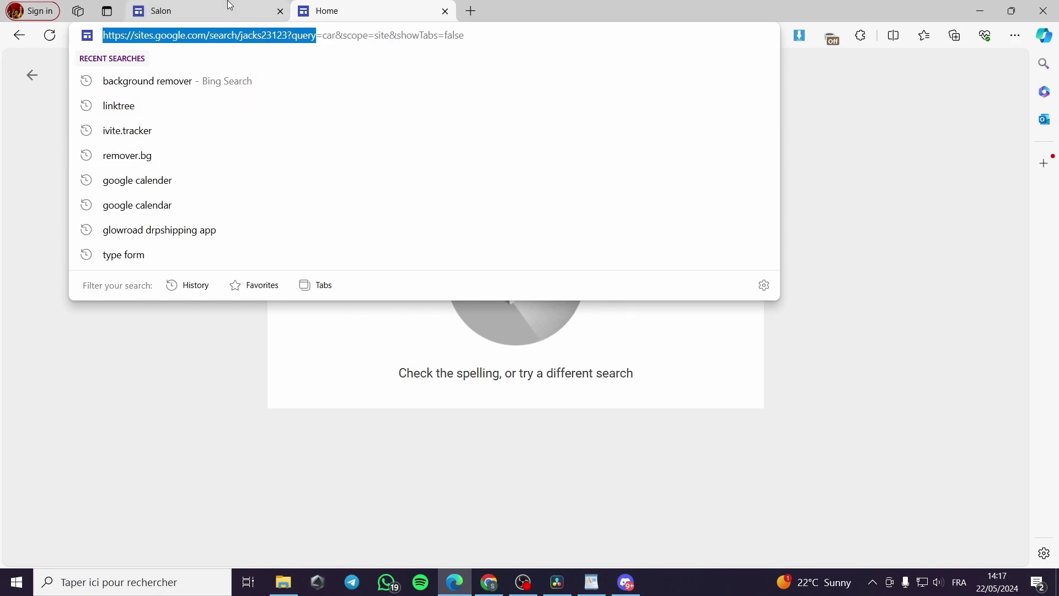
- Replace the selected siteSearchUrl placeholder in the embed code with the copied search address and check the surrounding code
click(172, 12)
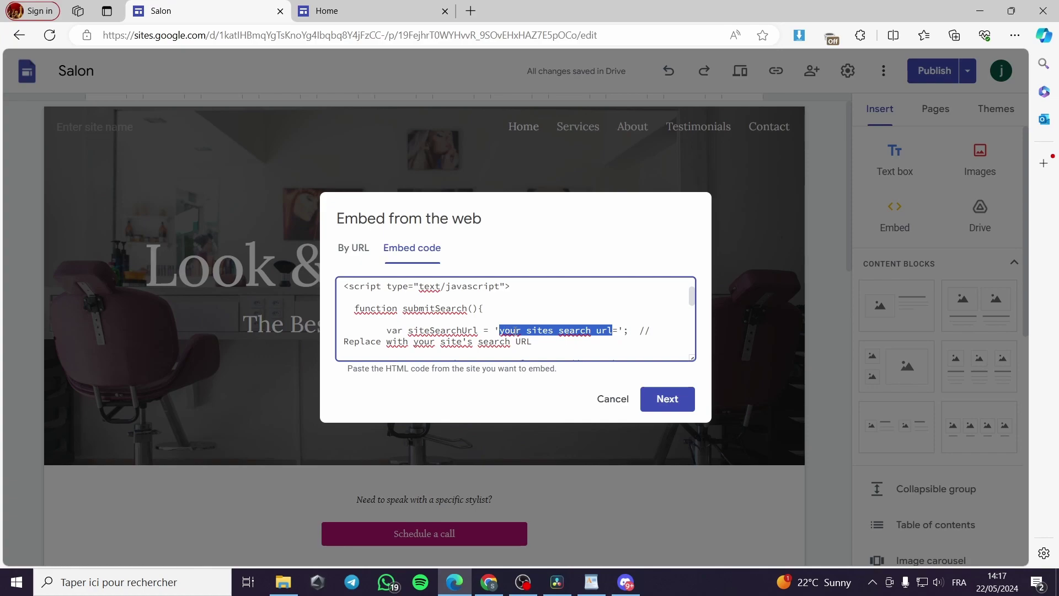
key(ctrl+v)
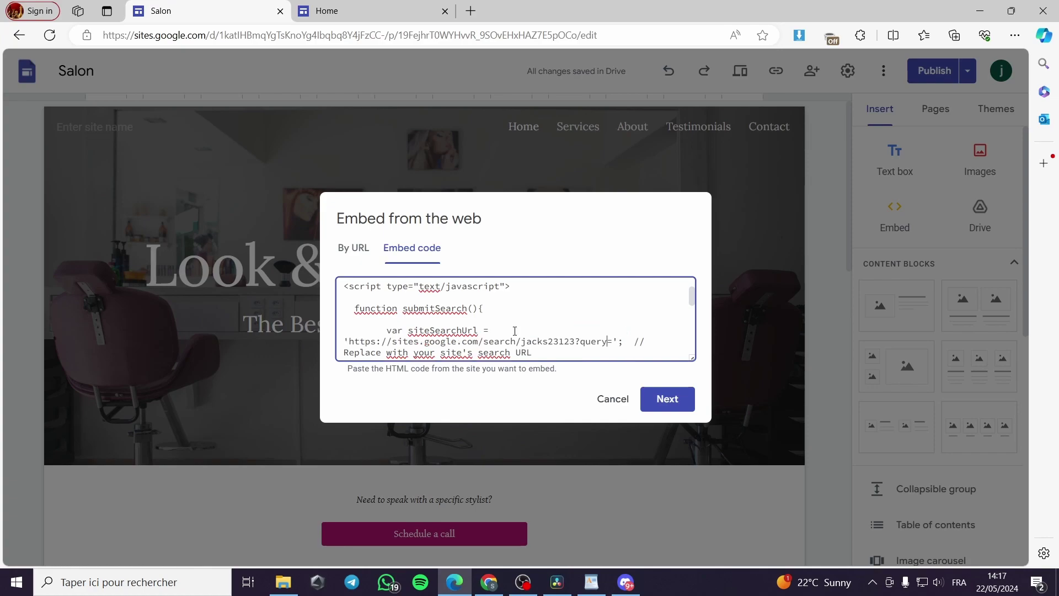
scroll(522, 336, down, 3)
scroll(590, 345, up, 3)
- Insert the embedded search box on the home page and shrink its height to fit just the search bar
click(666, 398)
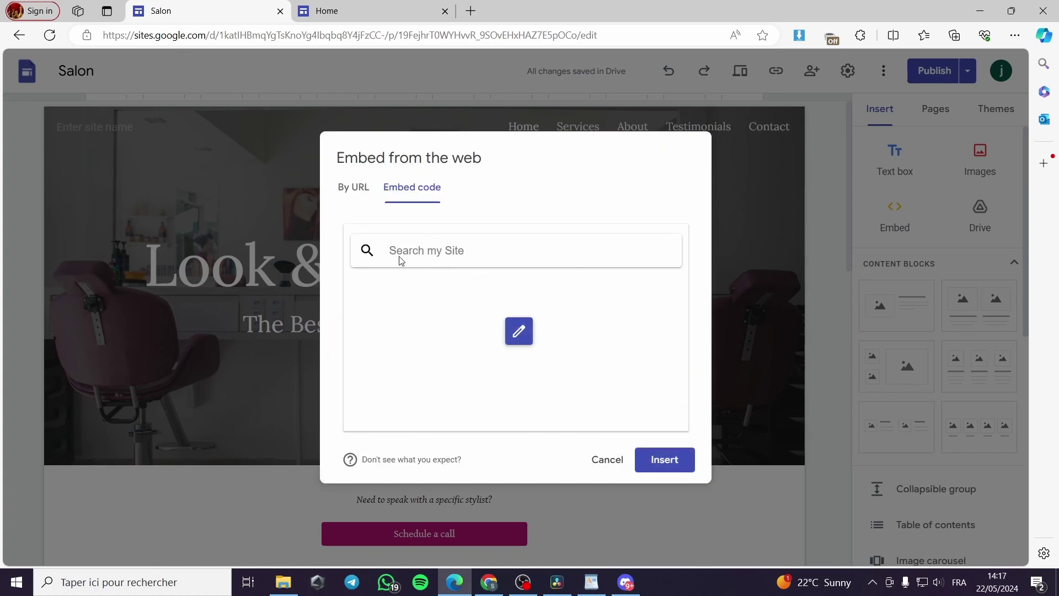
click(664, 461)
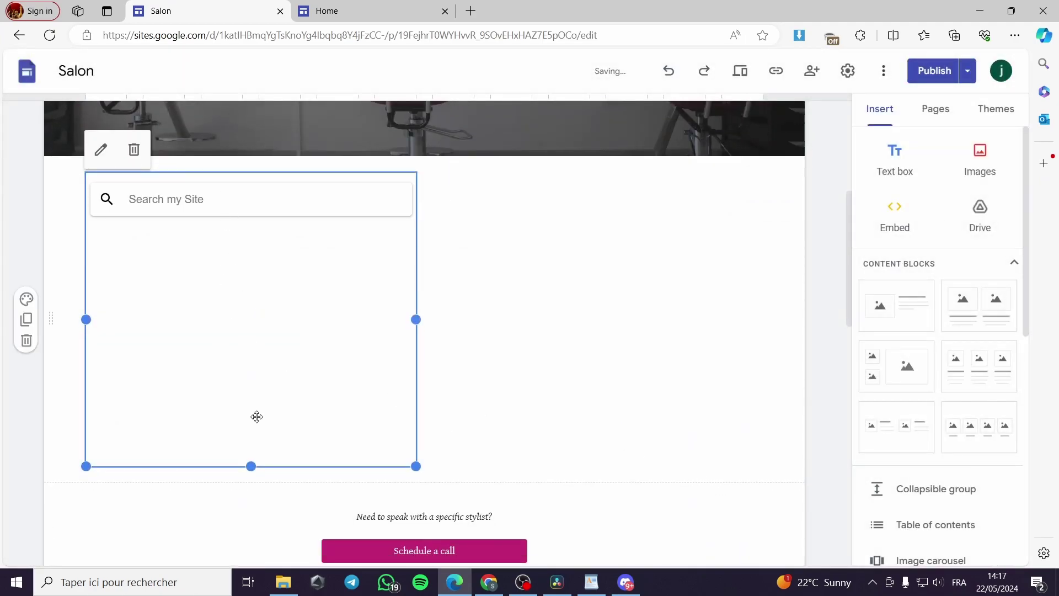
drag(251, 466, 251, 227)
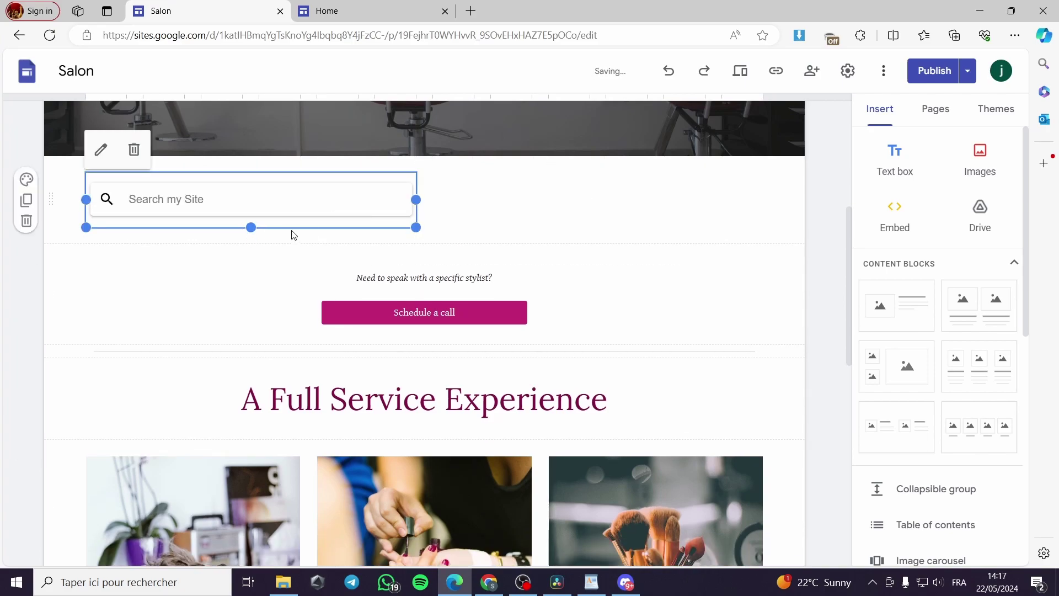
- Reposition the embedded search box on the home page, placing it in the same row as the "Schedule a call" button
drag(291, 221, 454, 226)
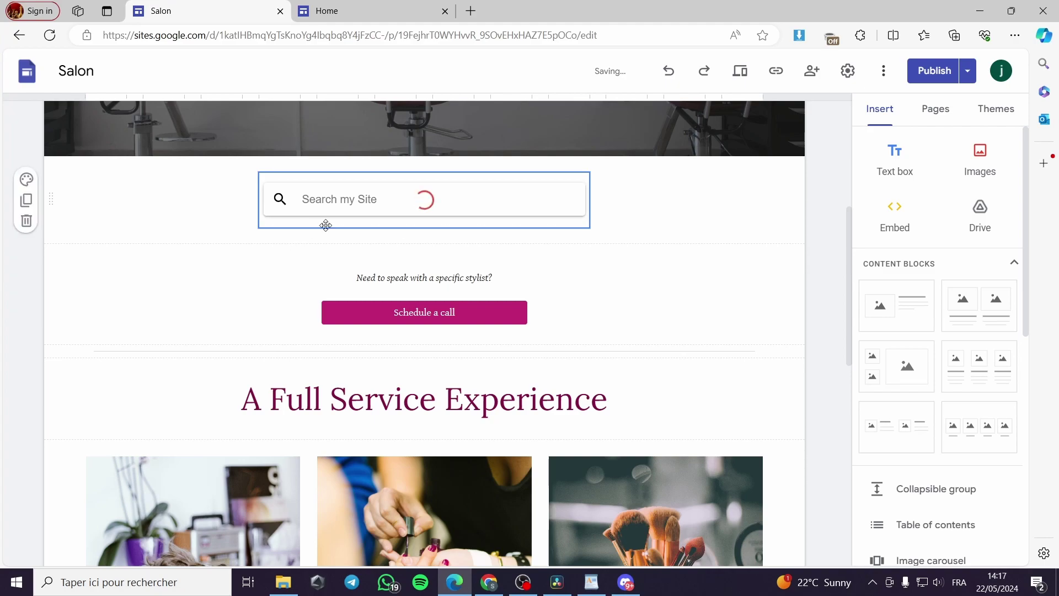
drag(537, 203, 572, 294)
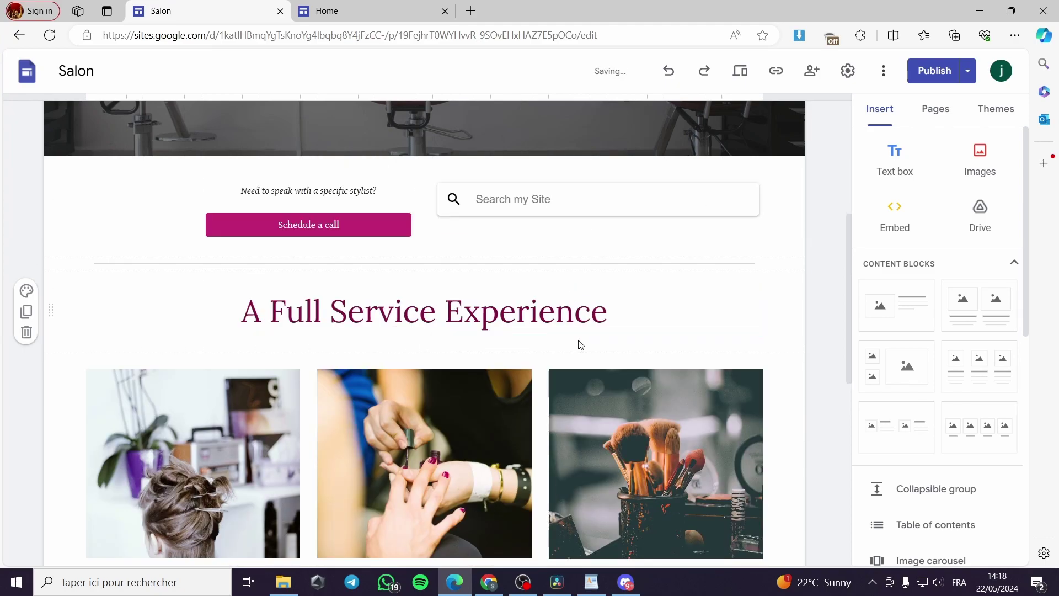
drag(562, 208, 131, 208)
- Try the search box in the header banner below the tagline, and move it back to the section under the banner
scroll(495, 310, up, 5)
drag(305, 473, 298, 358)
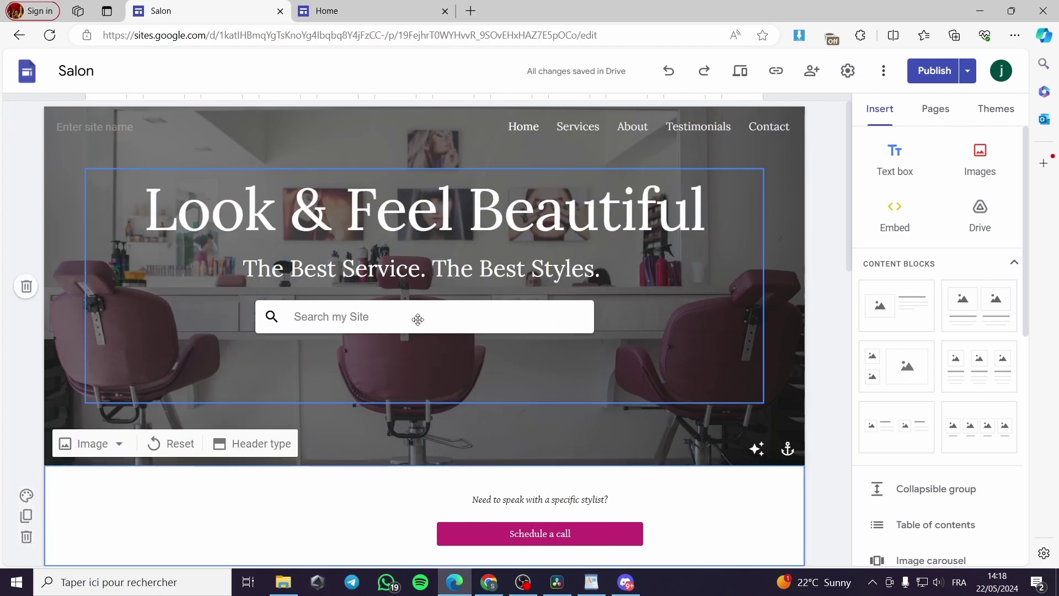
drag(418, 315, 475, 298)
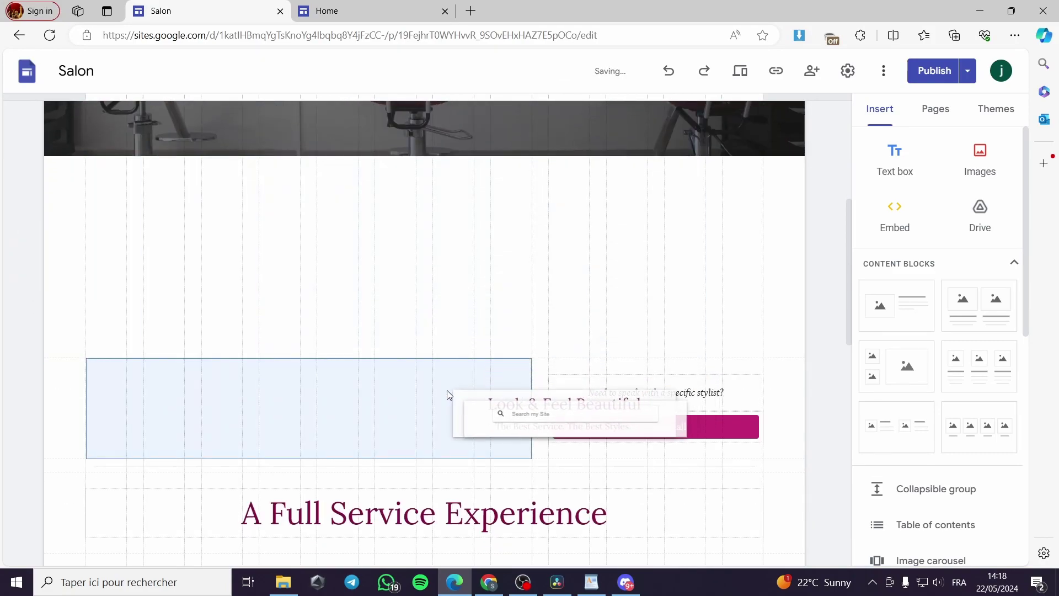
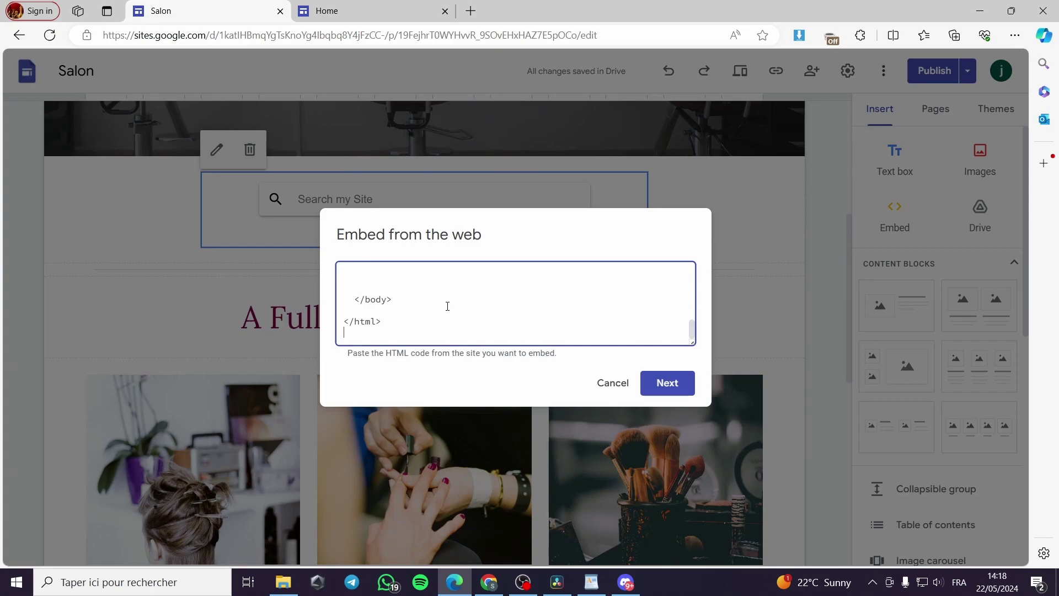
- Replace the placeholder "Search my Site" in the search box's embed code with "Explore more" and apply the updated code
scroll(546, 317, down, 2)
scroll(516, 303, up, 1)
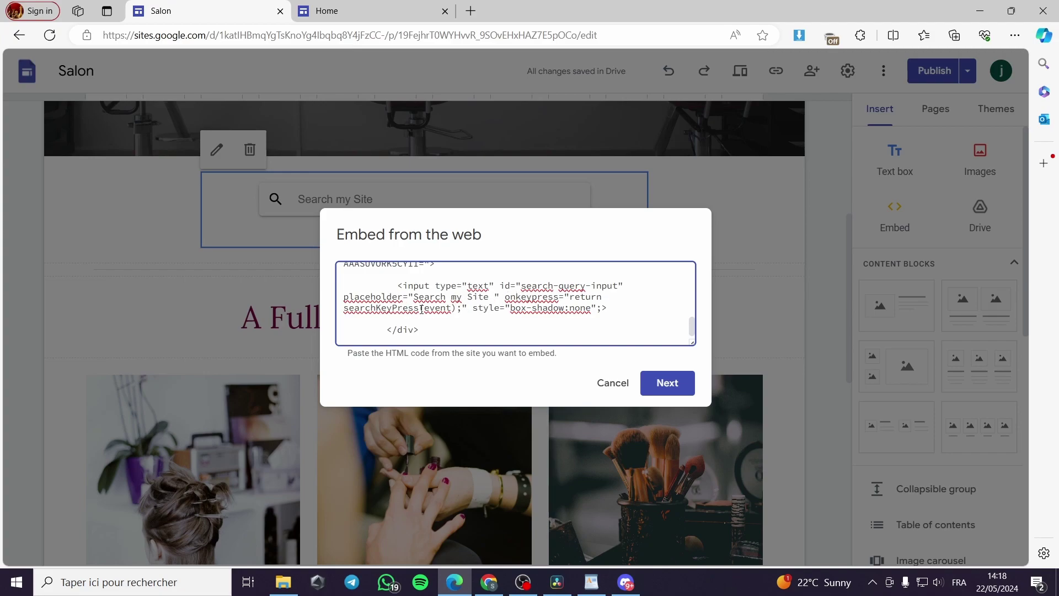
drag(416, 297, 468, 298)
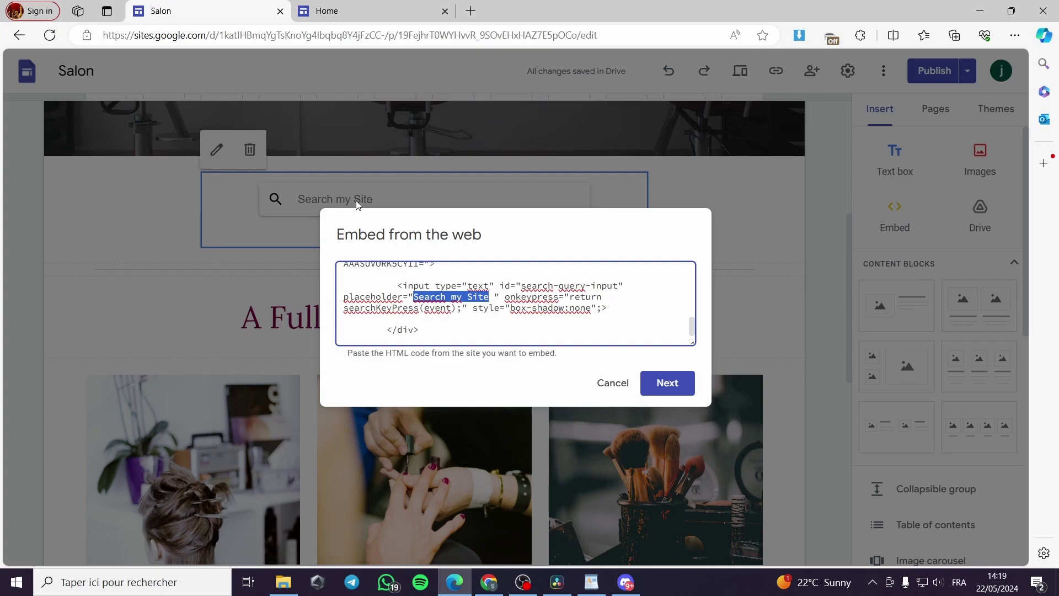
text(Search)
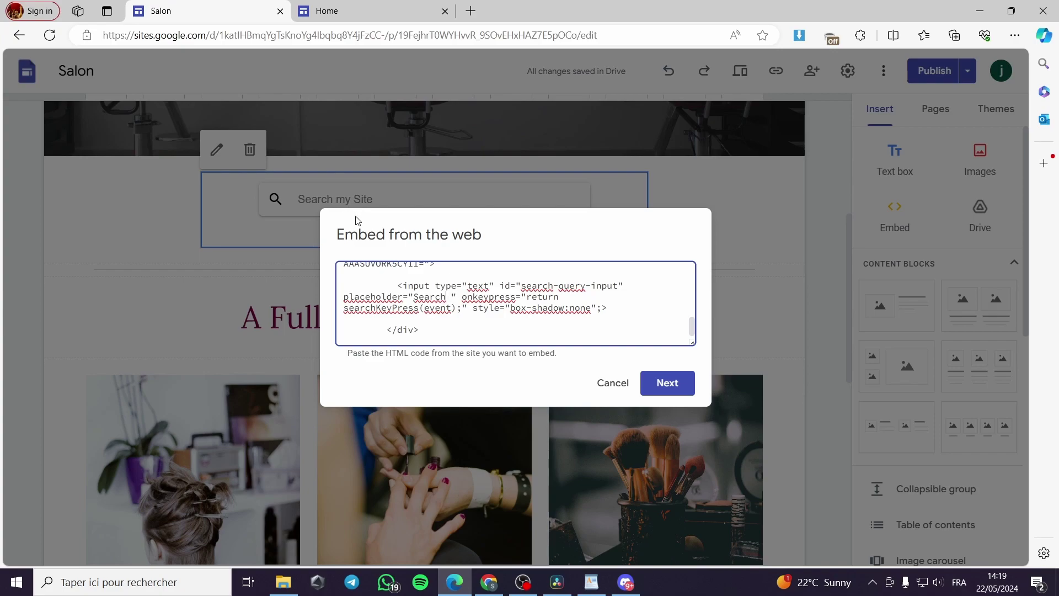
key(BackSpace)
key(BackSpace)
key(BackSpace)
key(BackSpace)
key(BackSpace)
key(BackSpace)
text(Explore )
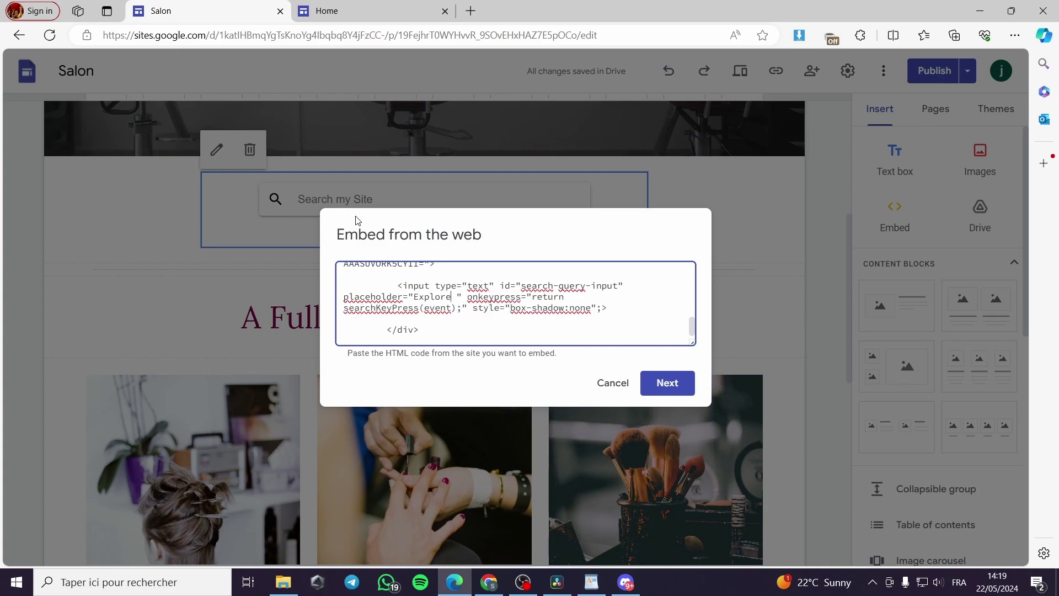
text(more)
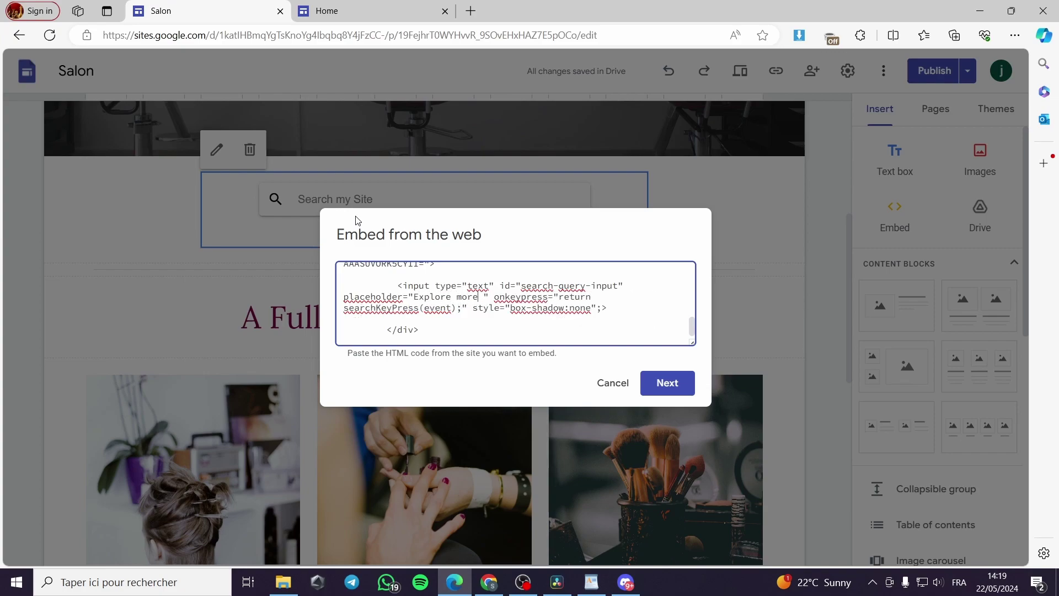
click(677, 384)
click(687, 453)
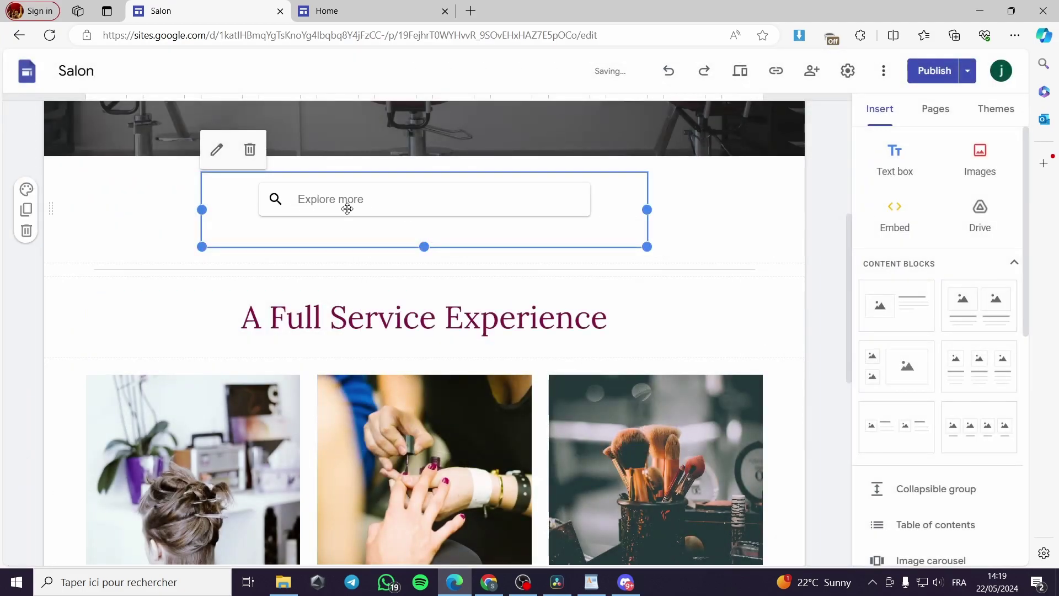
- Publish the changes to the Salon site and view the published site
click(935, 71)
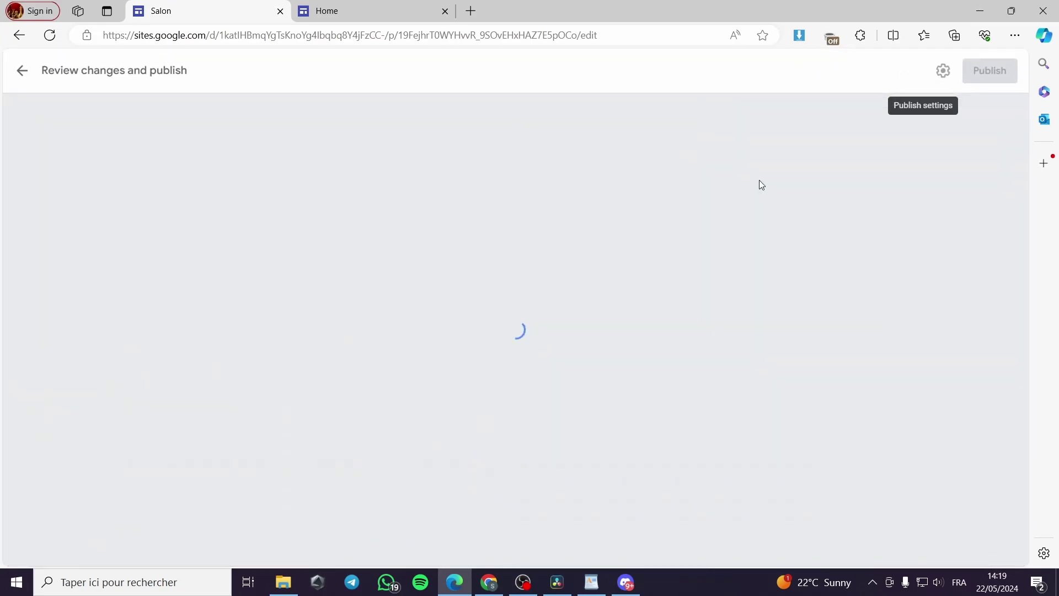
click(995, 79)
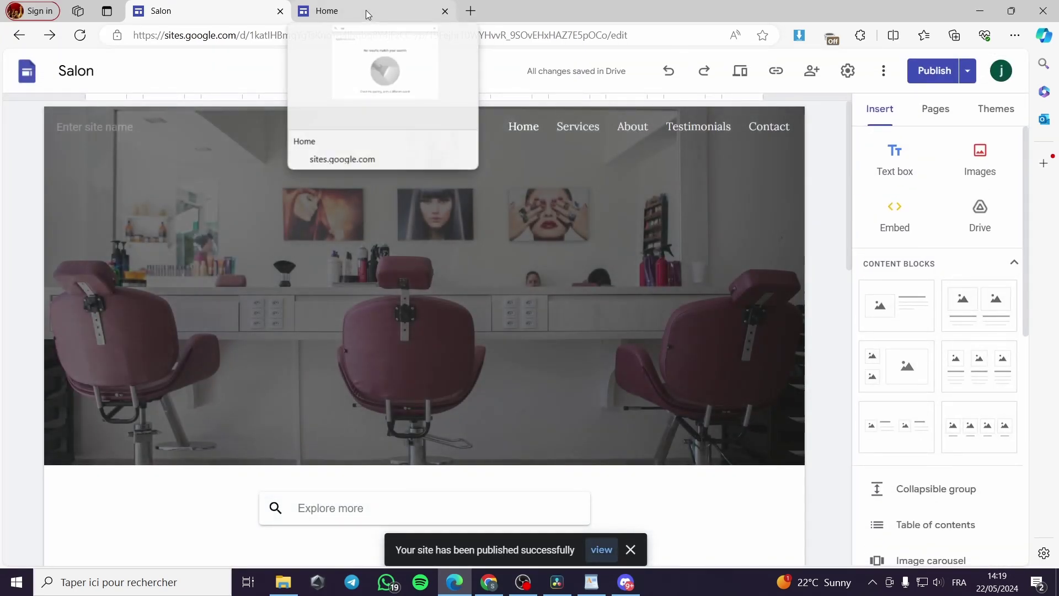
click(966, 71)
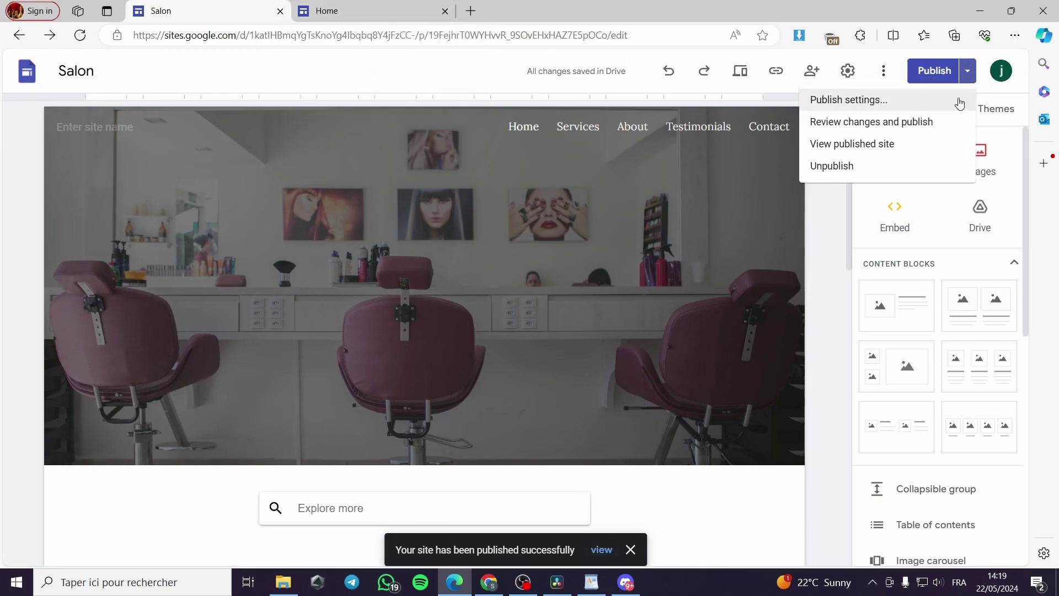
click(905, 146)
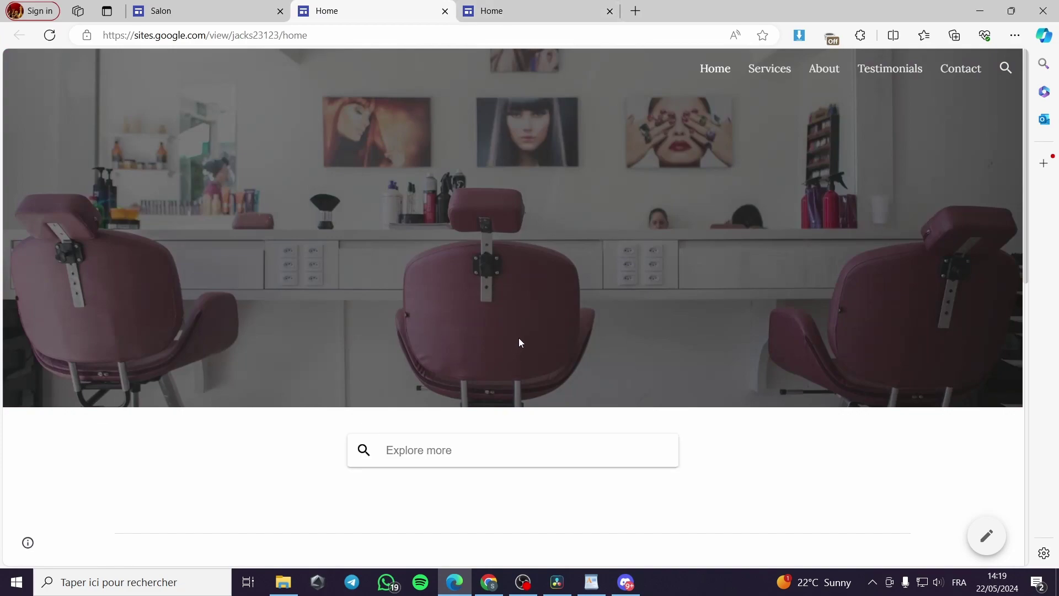
- Test the embedded "Explore more" search bar on the published home page by searching for "car"
scroll(518, 338, down, 1)
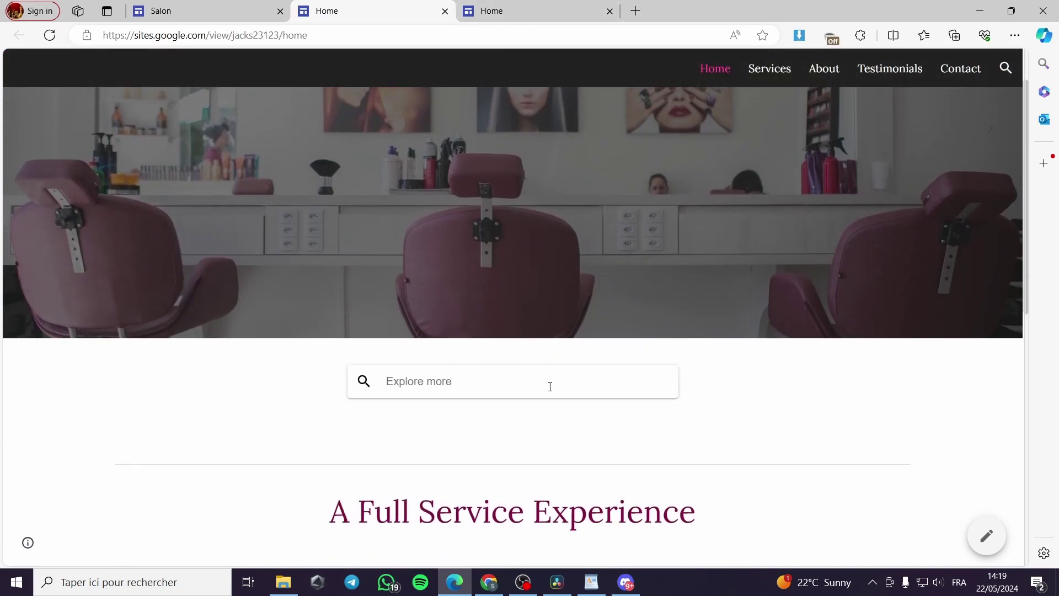
click(516, 380)
text(d)
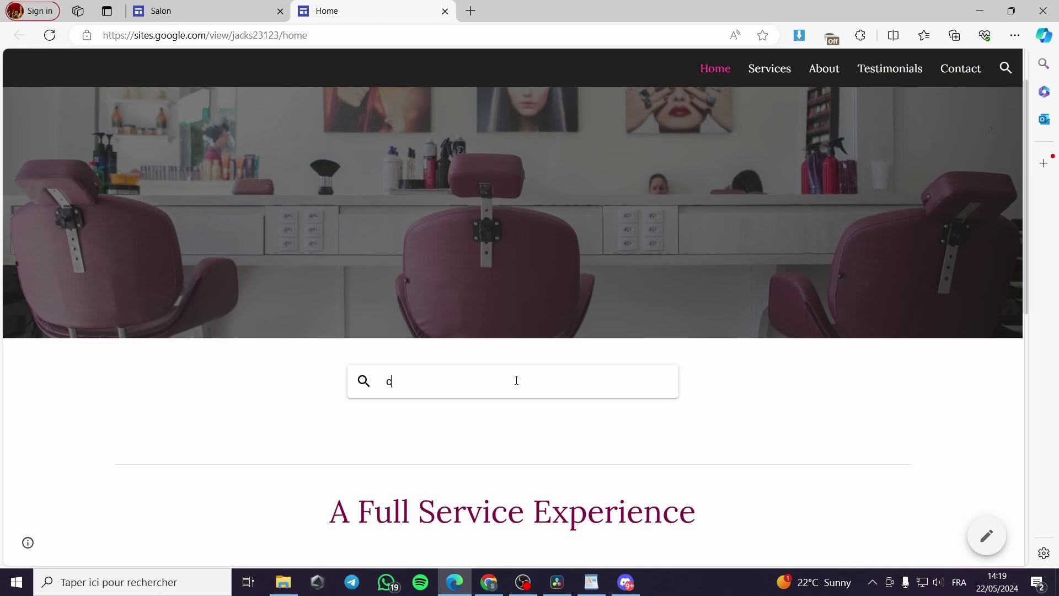
text(ar)
key(Return)
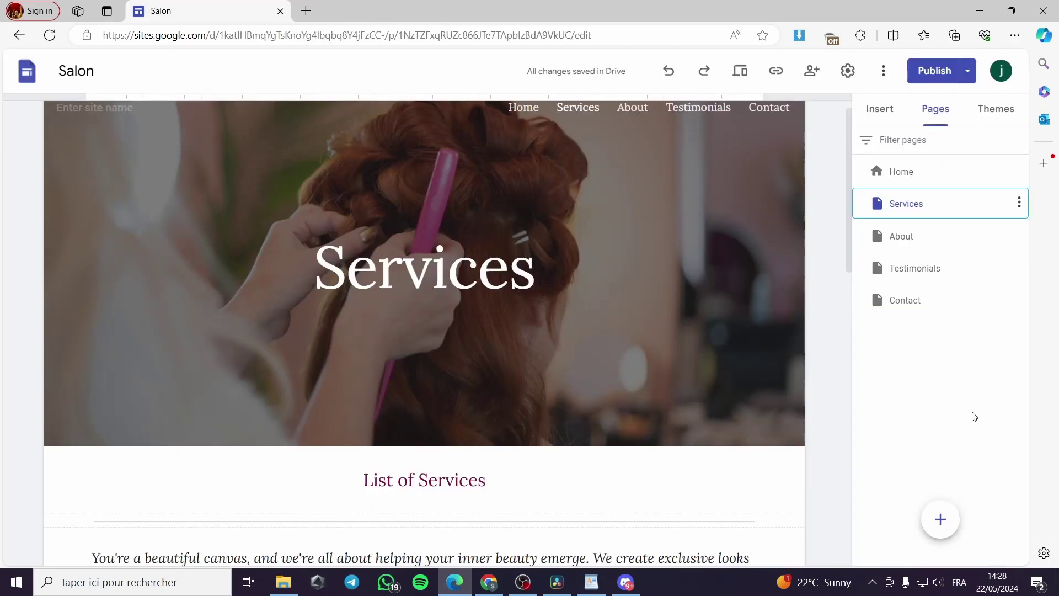
- Copy the entire embed code of the "Search" box on the Home page and close its code editor without changes
scroll(756, 392, up, 1)
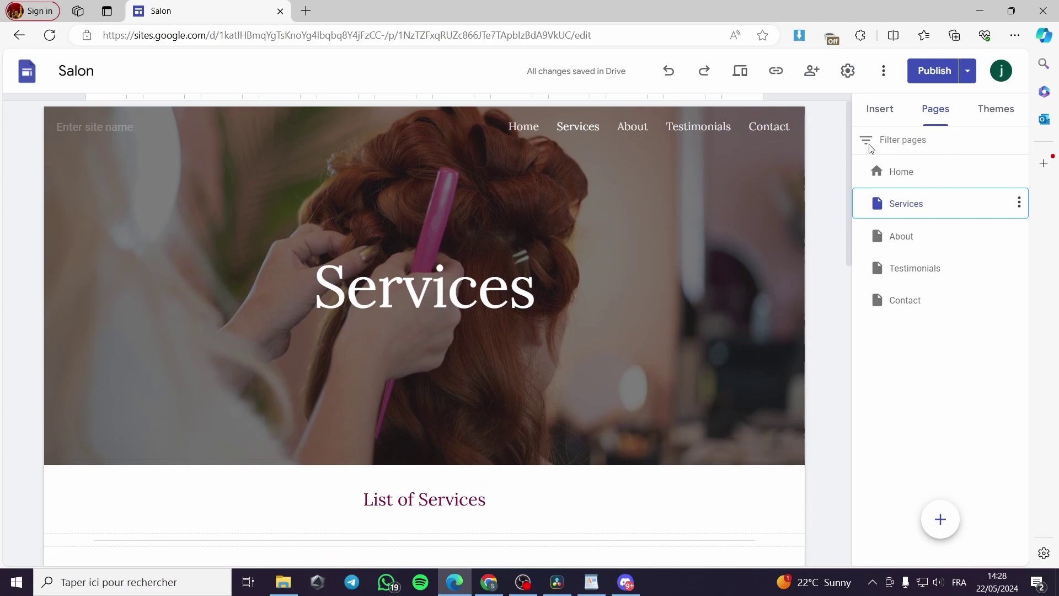
click(925, 179)
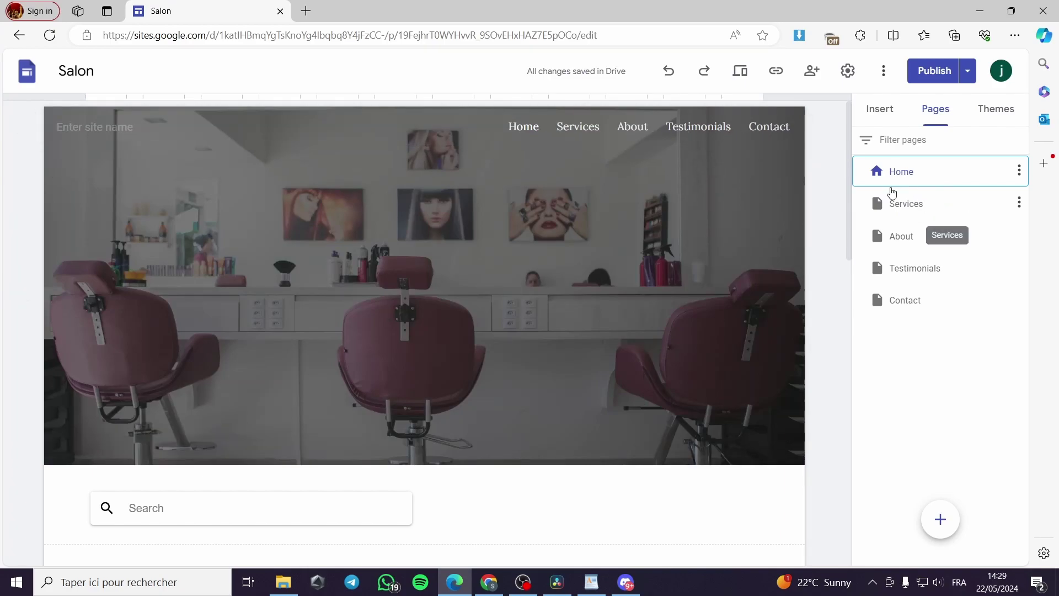
scroll(497, 339, down, 3)
click(304, 301)
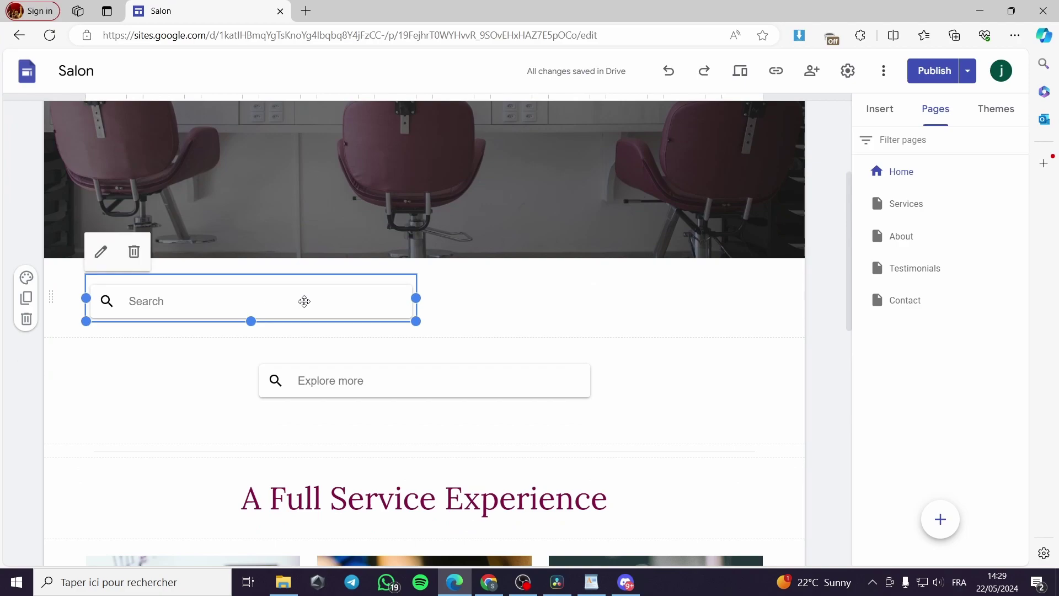
right_click(305, 303)
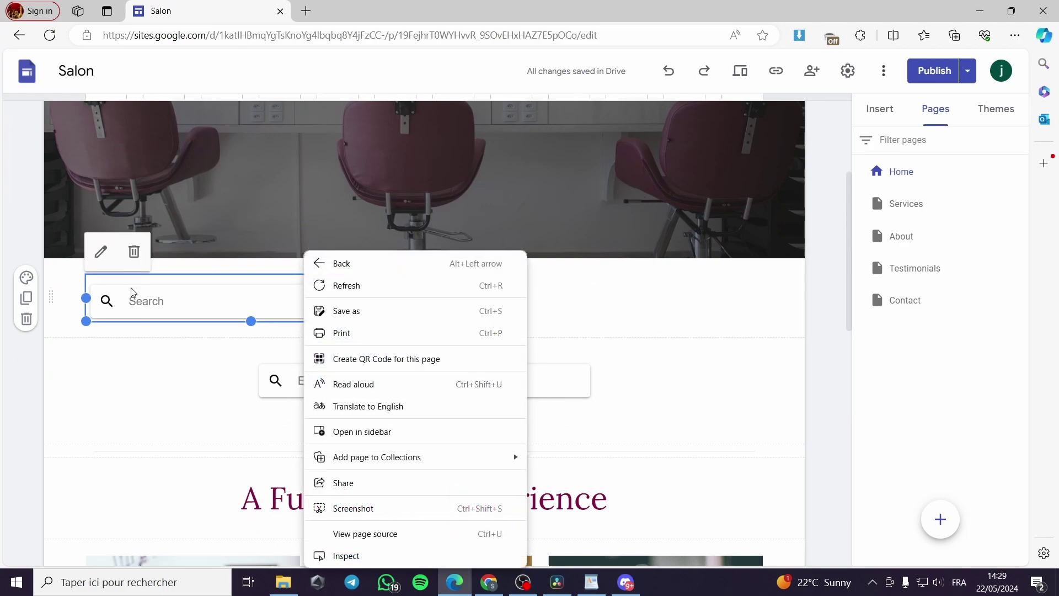
click(101, 253)
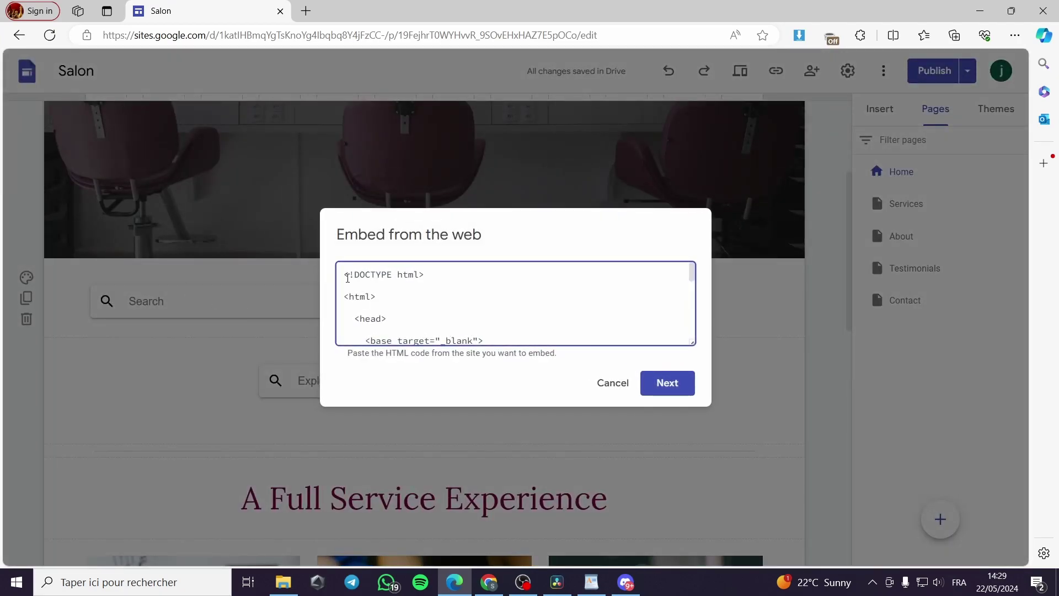
drag(342, 274, 574, 366)
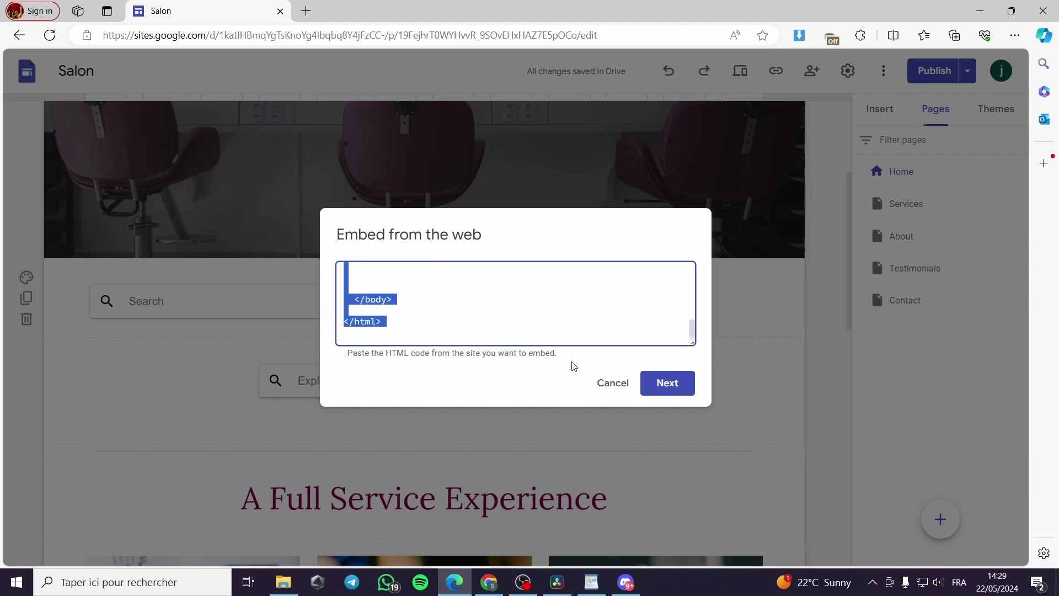
click(616, 384)
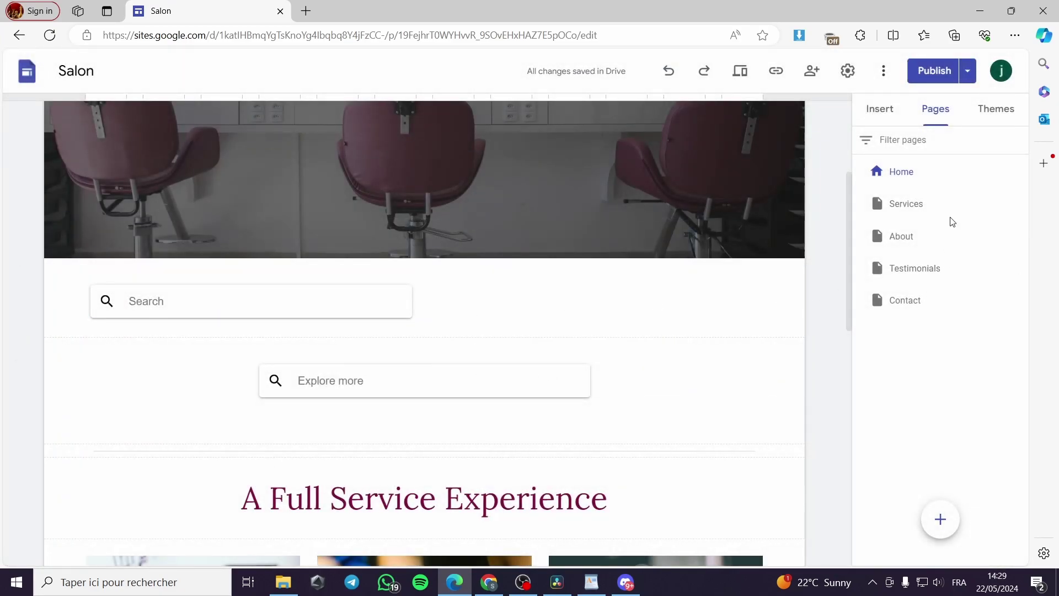
- Switch to editing the Services page and start embedding web content on it
click(910, 220)
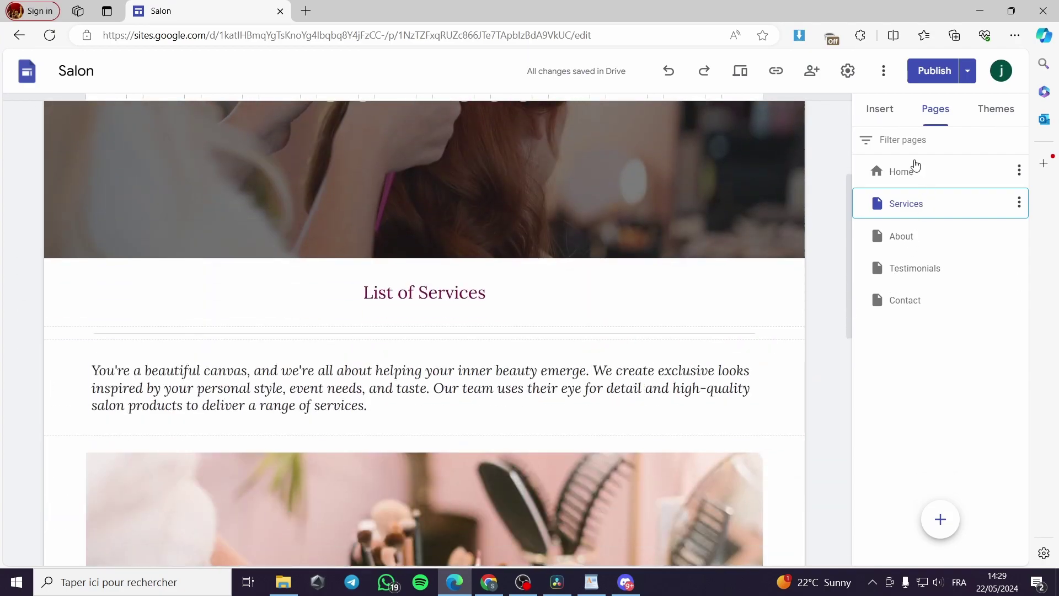
click(879, 110)
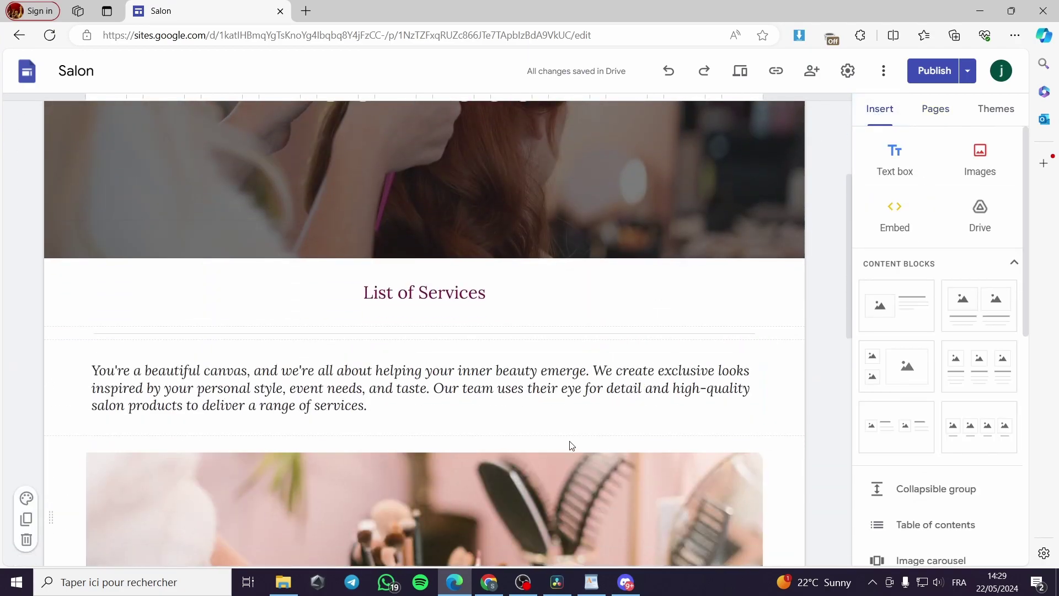
scroll(717, 331, down, 5)
scroll(786, 313, up, 8)
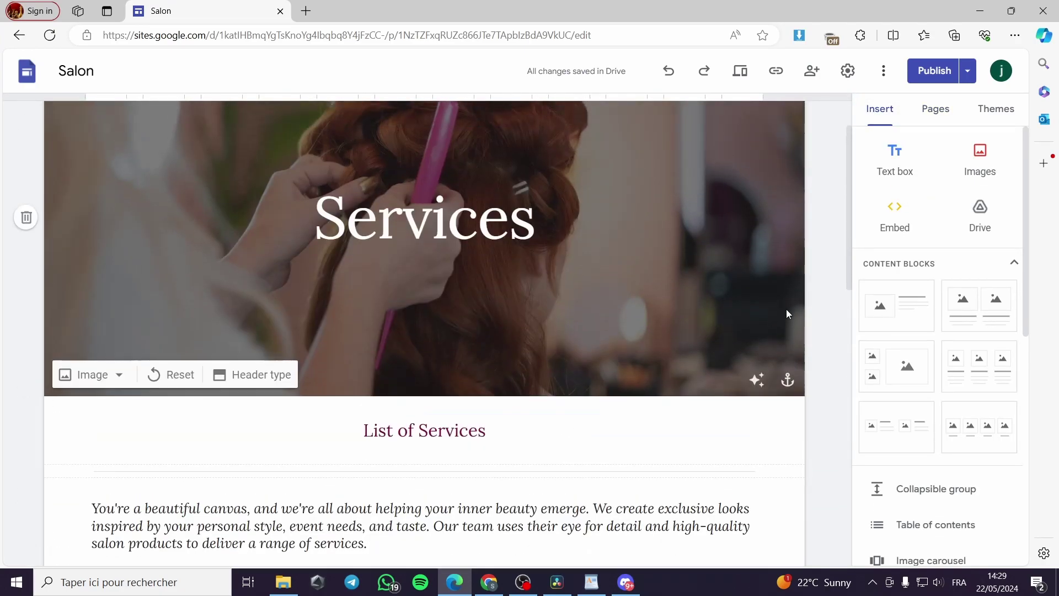
click(932, 107)
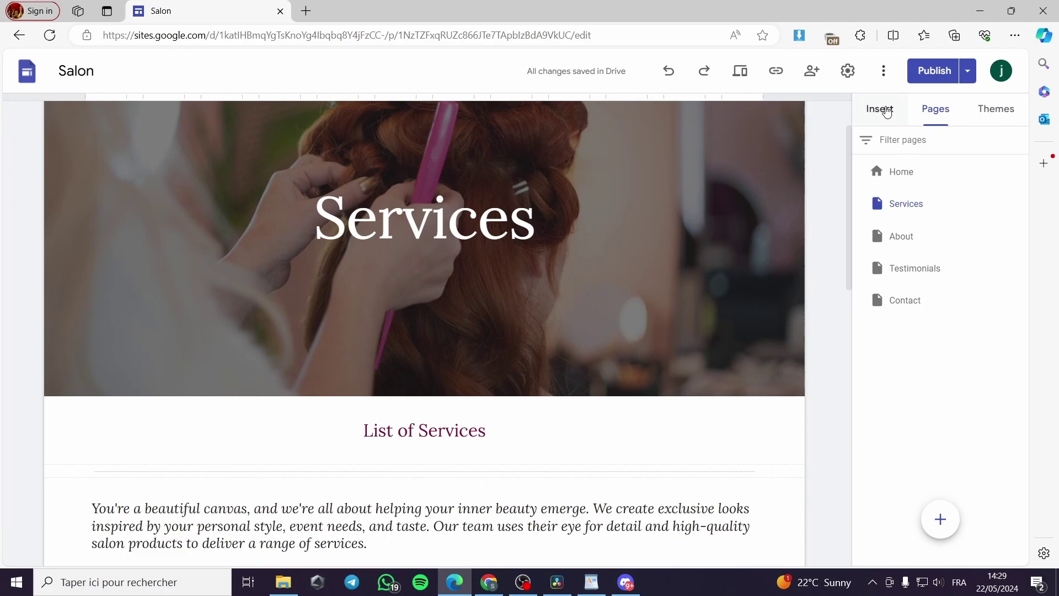
click(887, 110)
click(898, 212)
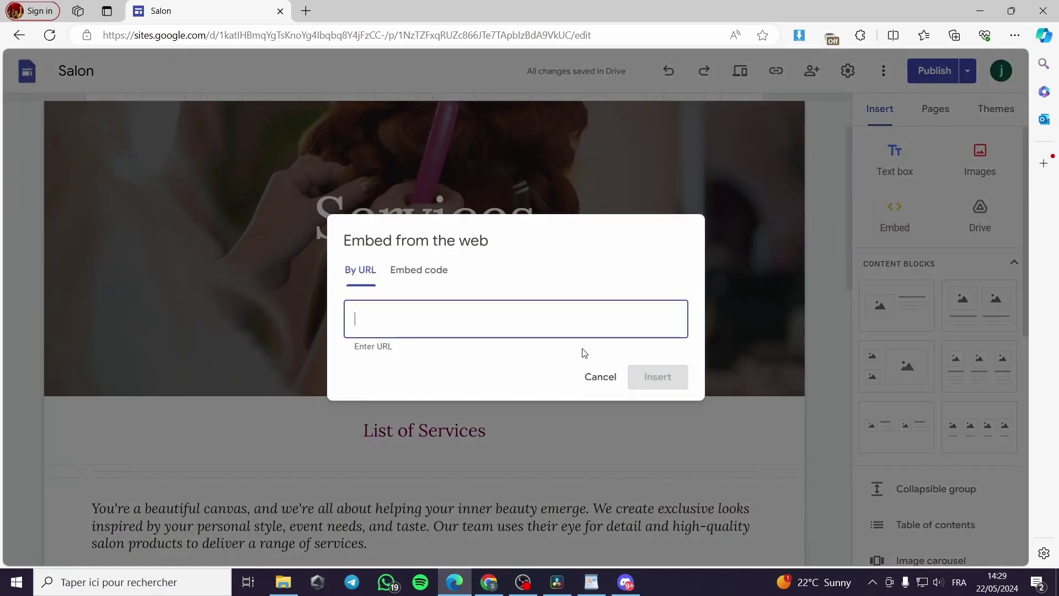
key(ctrl+v)
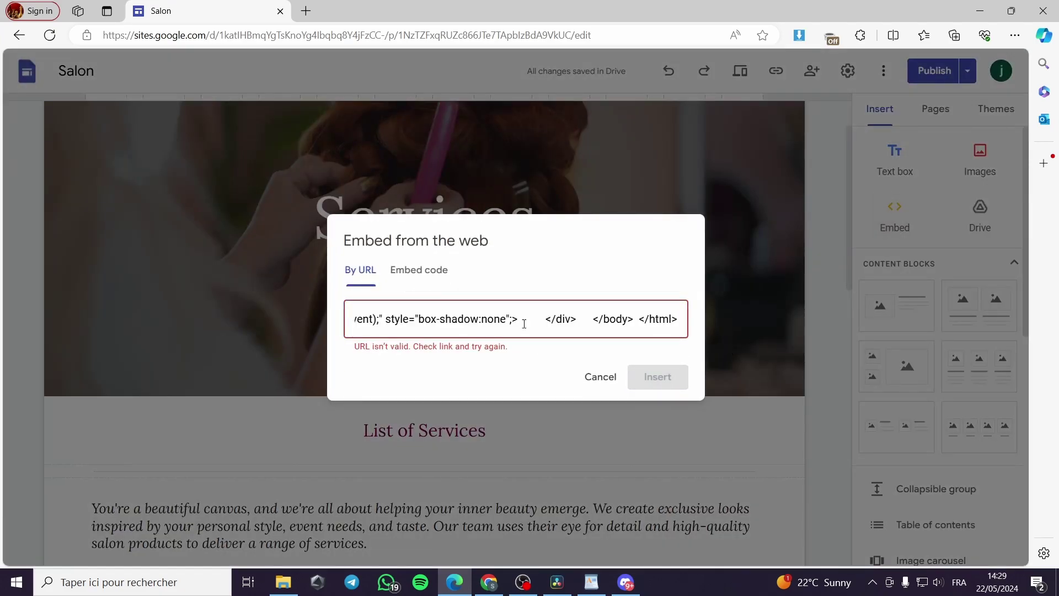
drag(679, 322, 228, 319)
key(ctrl+a)
key(BackSpace)
- Insert the copied search bar as embed code below Makeup Services on the Services page and shrink its height around the bar
click(414, 272)
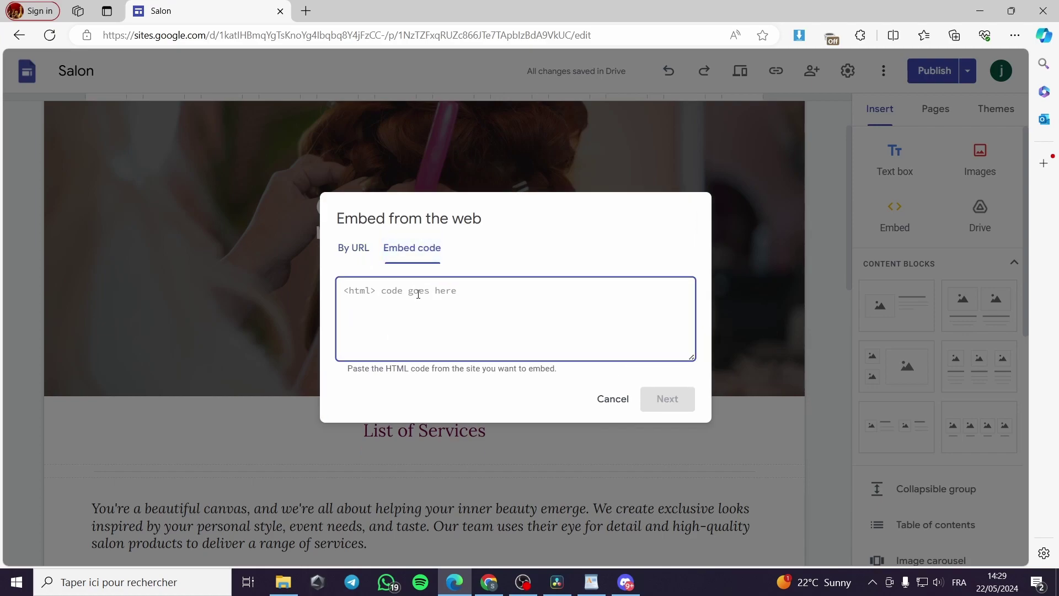
key(ctrl+v)
click(666, 401)
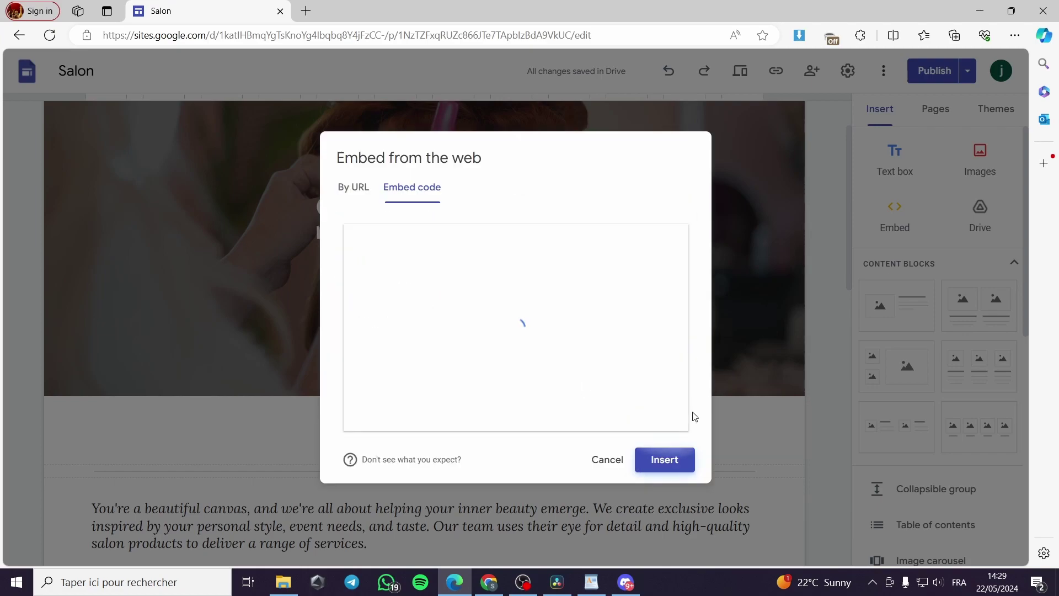
click(664, 460)
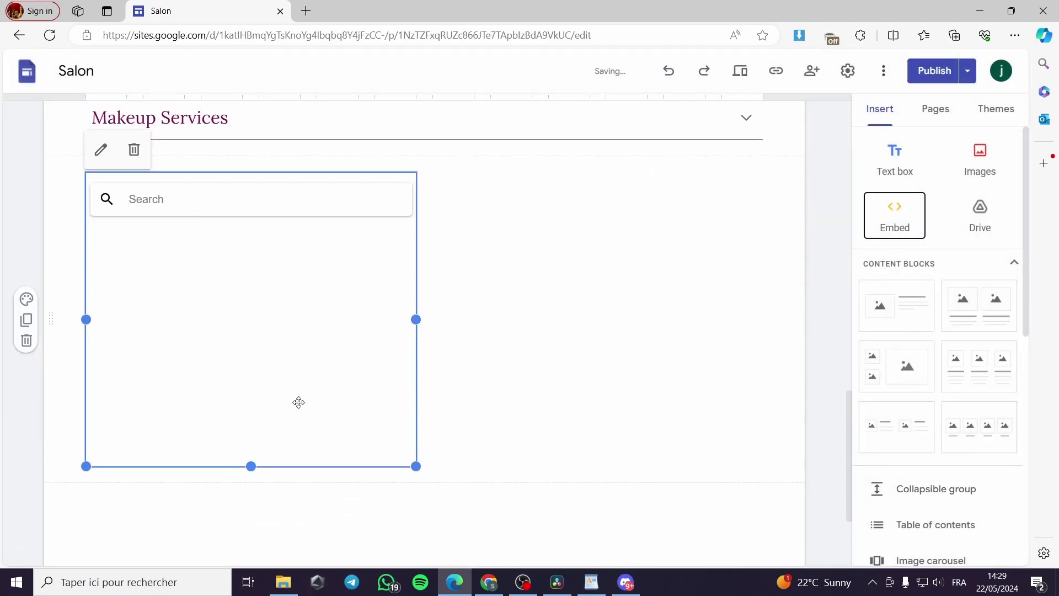
drag(255, 465, 279, 258)
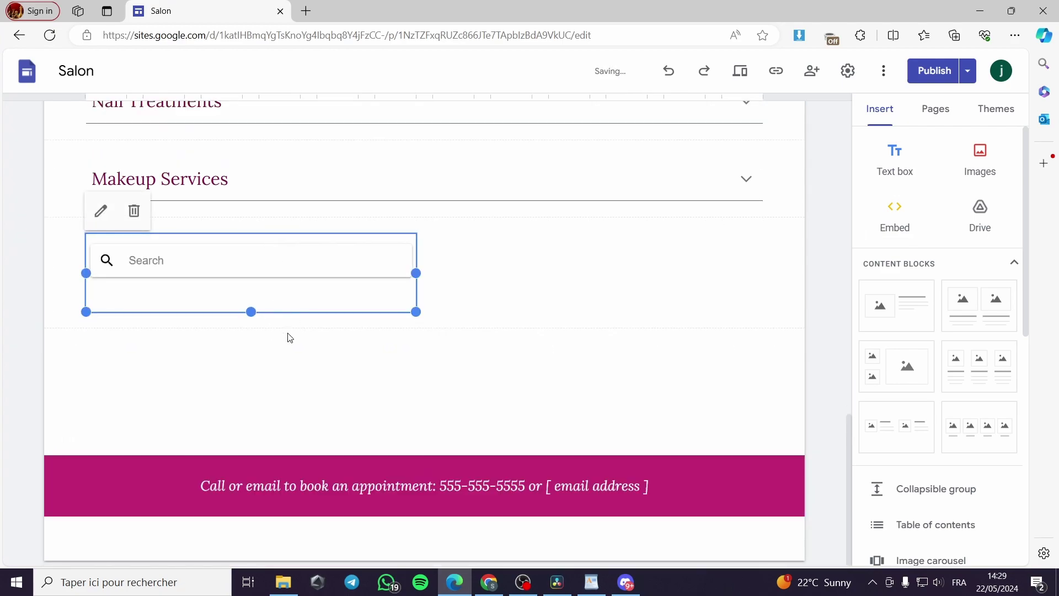
- Move the embedded search bar up the Services page to between the makeup brush photo and Hair Styling
drag(271, 433, 369, 249)
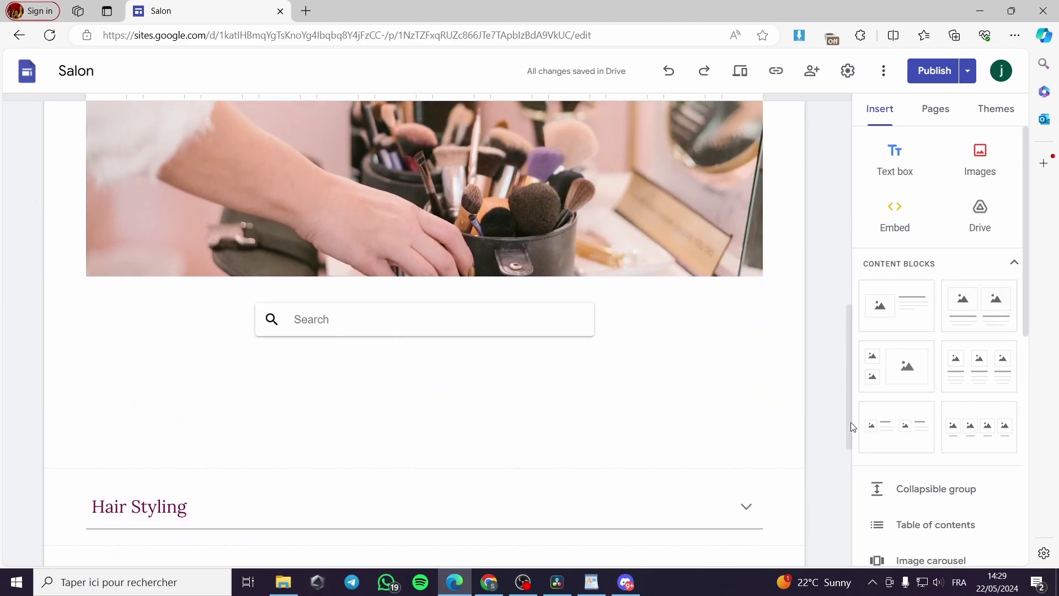
- Switch to editing the About page and insert the copied search bar there as embed code
click(940, 112)
mouse_move(940, 241)
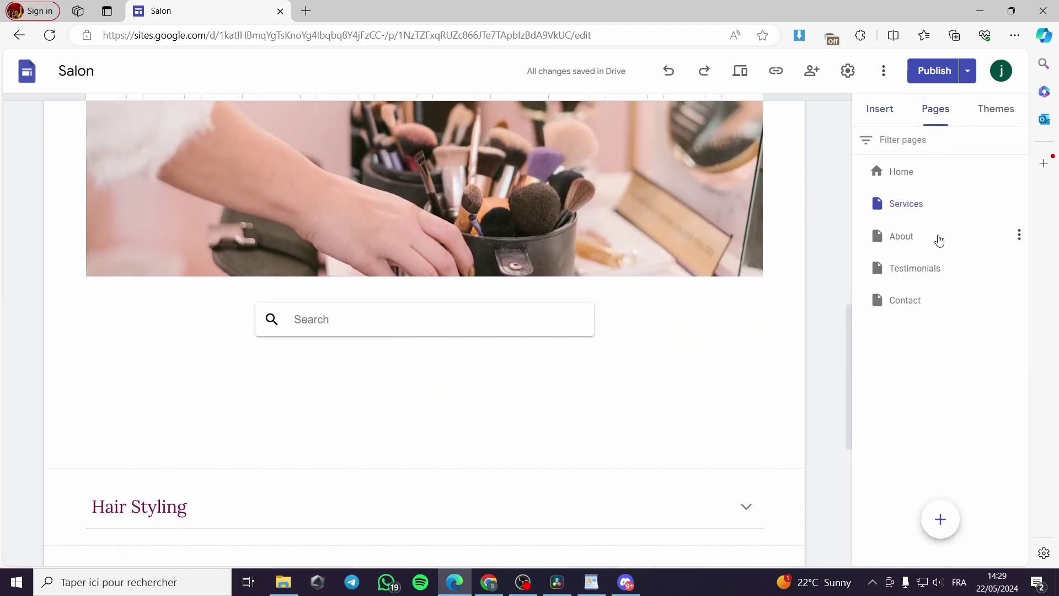
click(939, 274)
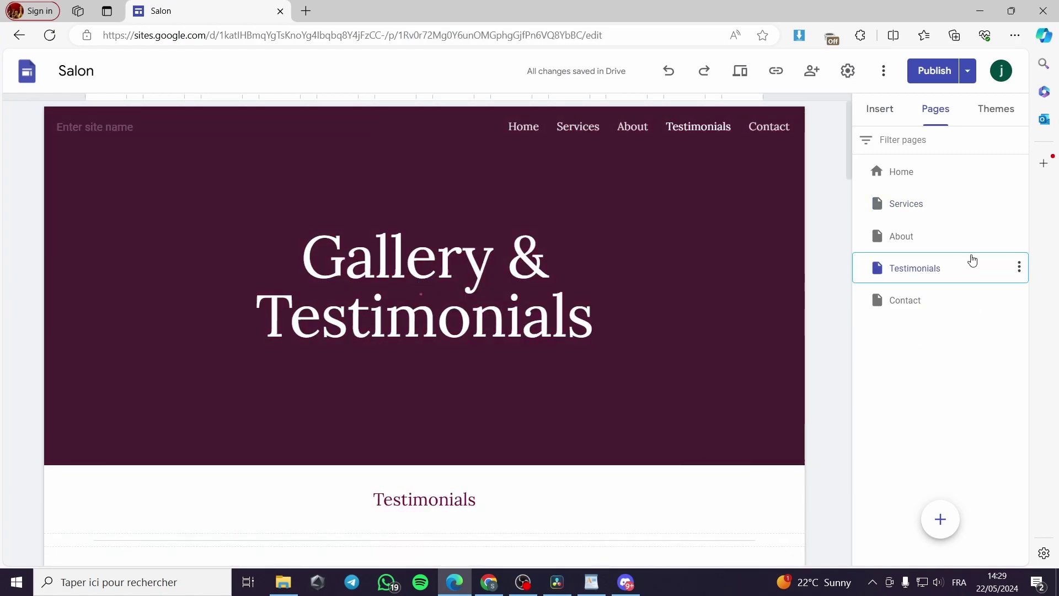
click(942, 245)
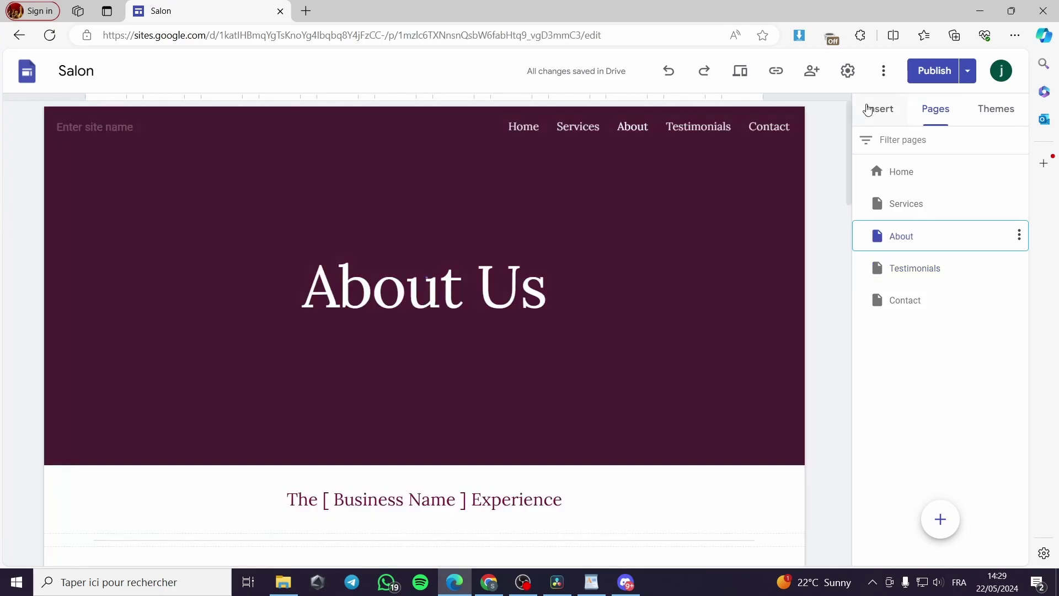
click(878, 109)
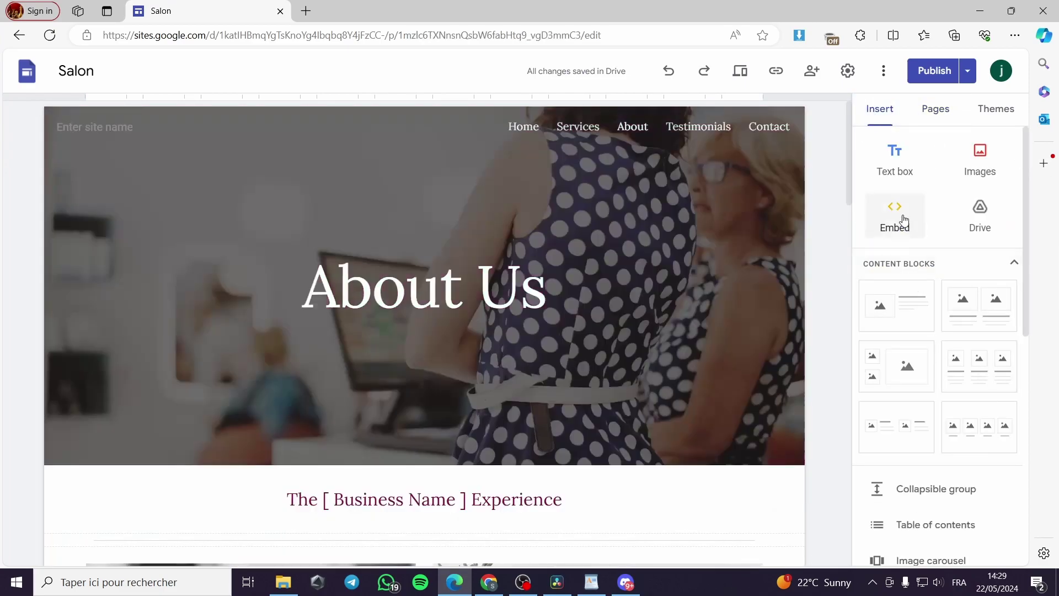
click(895, 215)
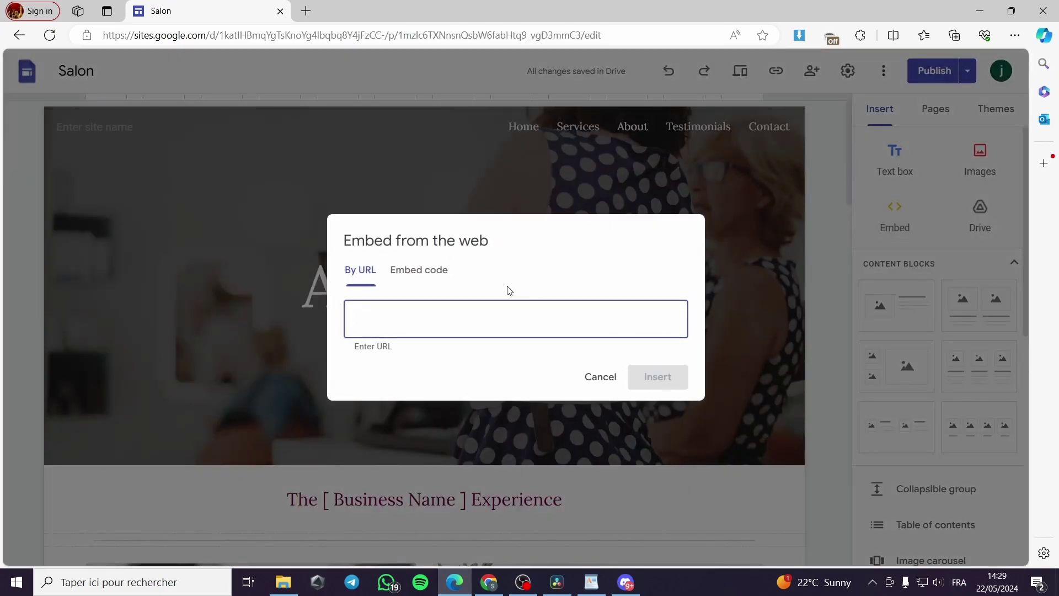
click(427, 261)
key(ctrl+v)
click(667, 398)
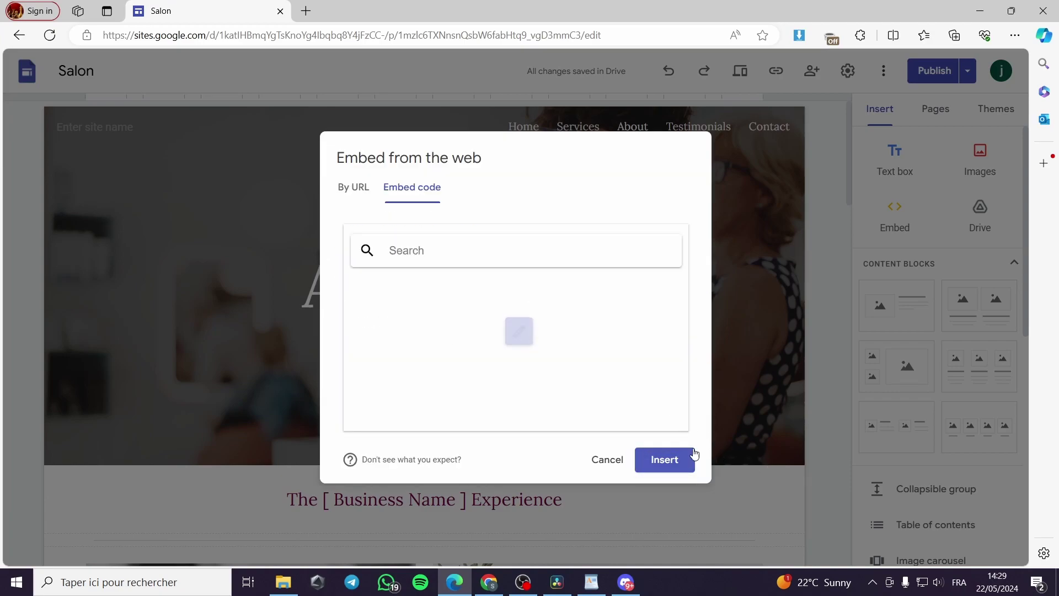
click(685, 462)
- Shrink the About page's search bar height and move it, centered, between the header and the "The [ Business Name ] Experience" heading
scroll(359, 409, up, 3)
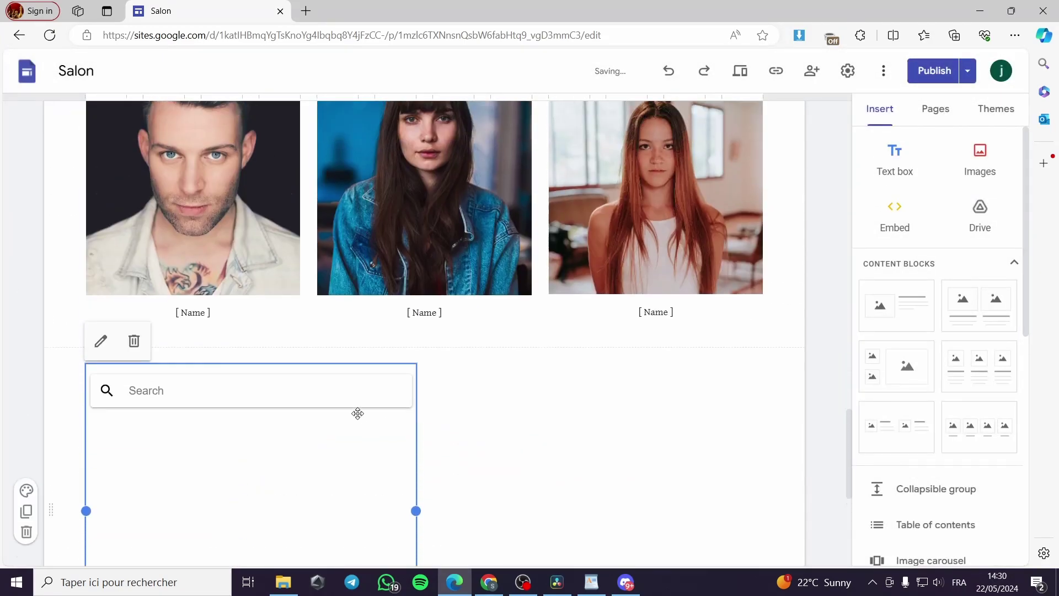
scroll(311, 491, down, 3)
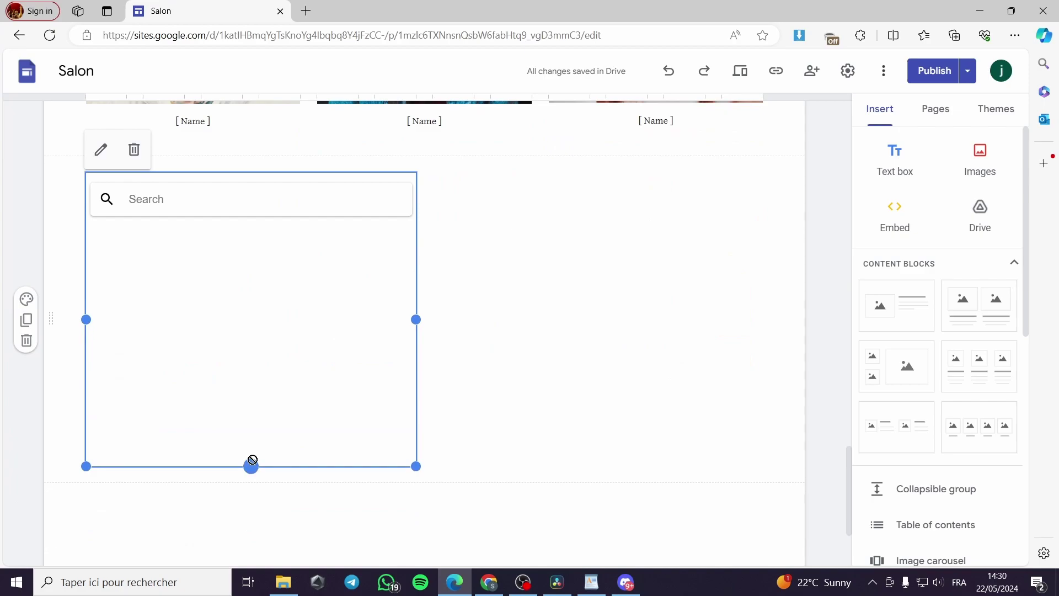
drag(251, 466, 246, 243)
drag(253, 296, 370, 272)
drag(378, 228, 464, 208)
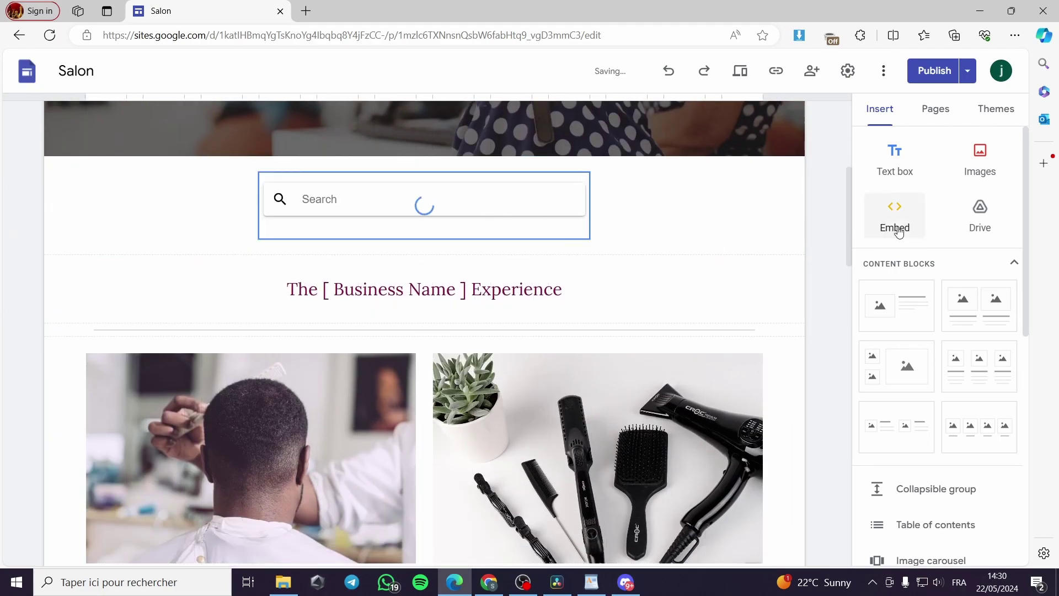
- Switch to editing the Testimonials page and insert the copied search bar there as embed code
click(937, 110)
click(915, 269)
scroll(778, 330, down, 3)
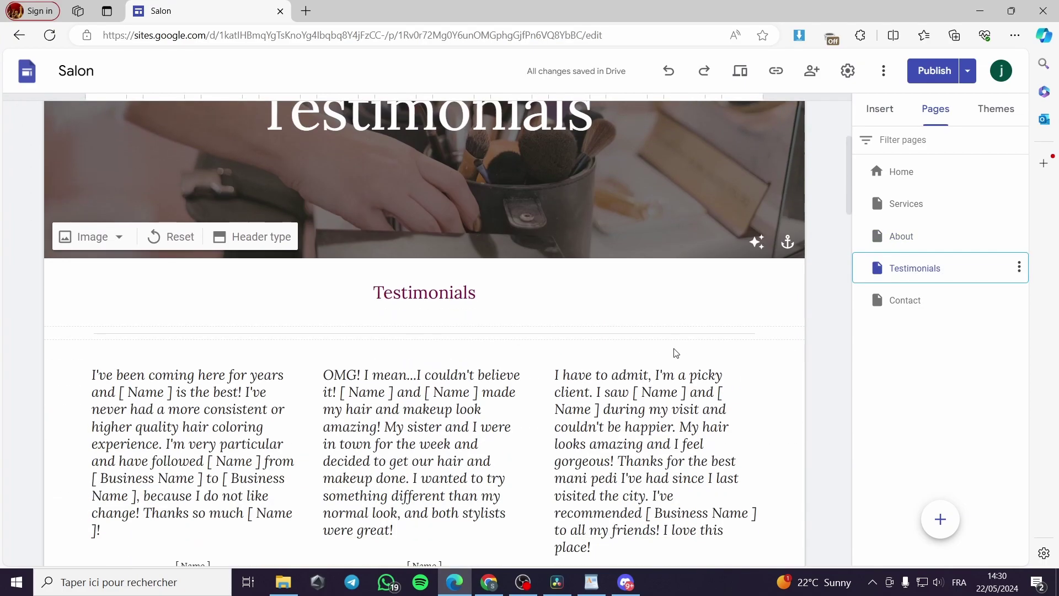
click(880, 109)
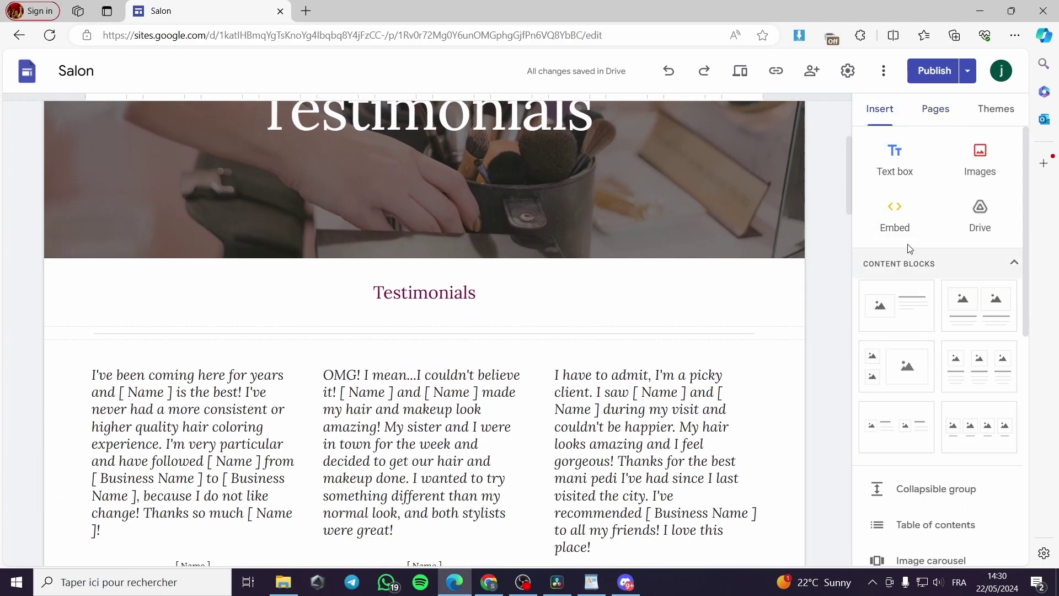
click(902, 212)
click(439, 275)
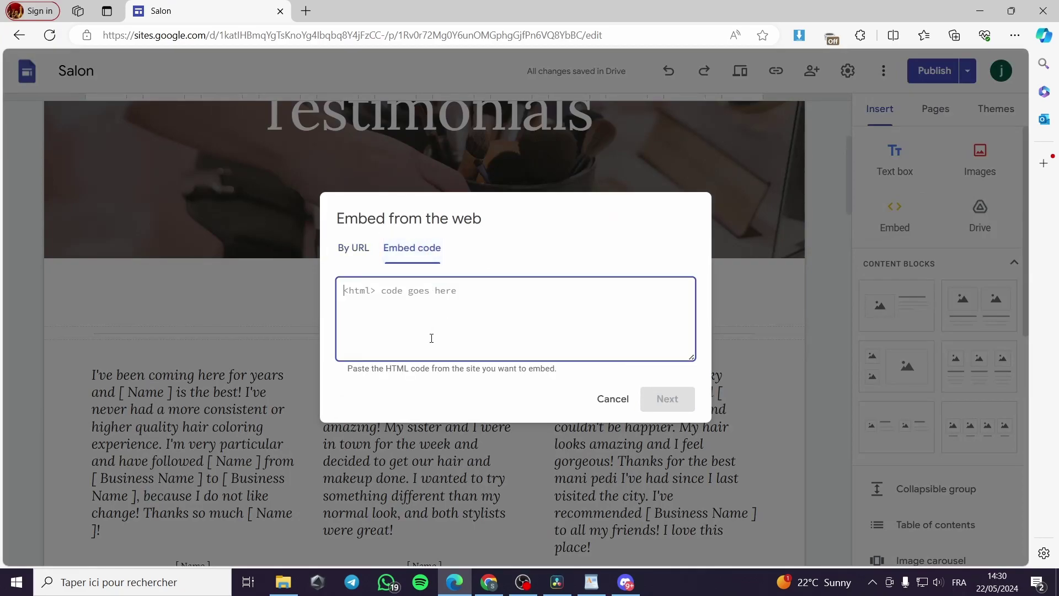
key(ctrl+v)
click(663, 399)
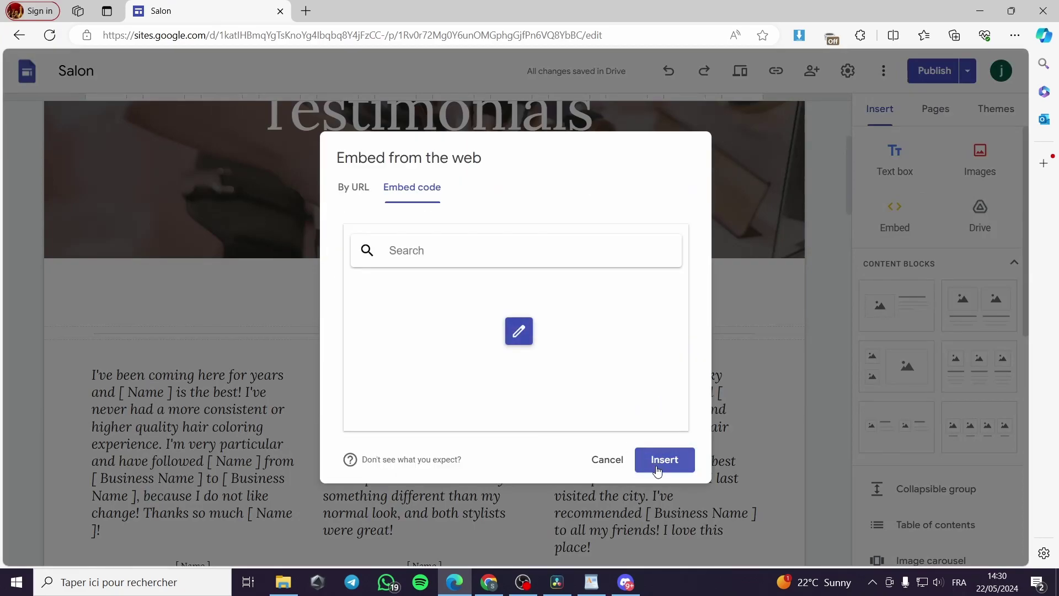
click(665, 458)
- Place the search bar at content width between the header image and the Testimonials heading, and close the gap beneath it
drag(251, 466, 386, 481)
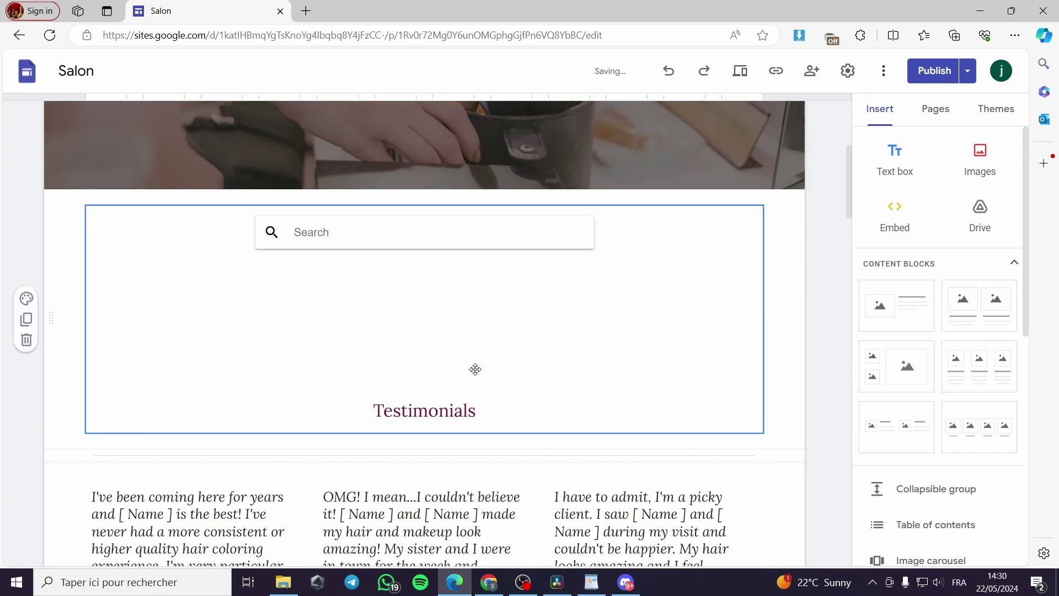
click(476, 370)
drag(475, 370, 428, 312)
click(815, 316)
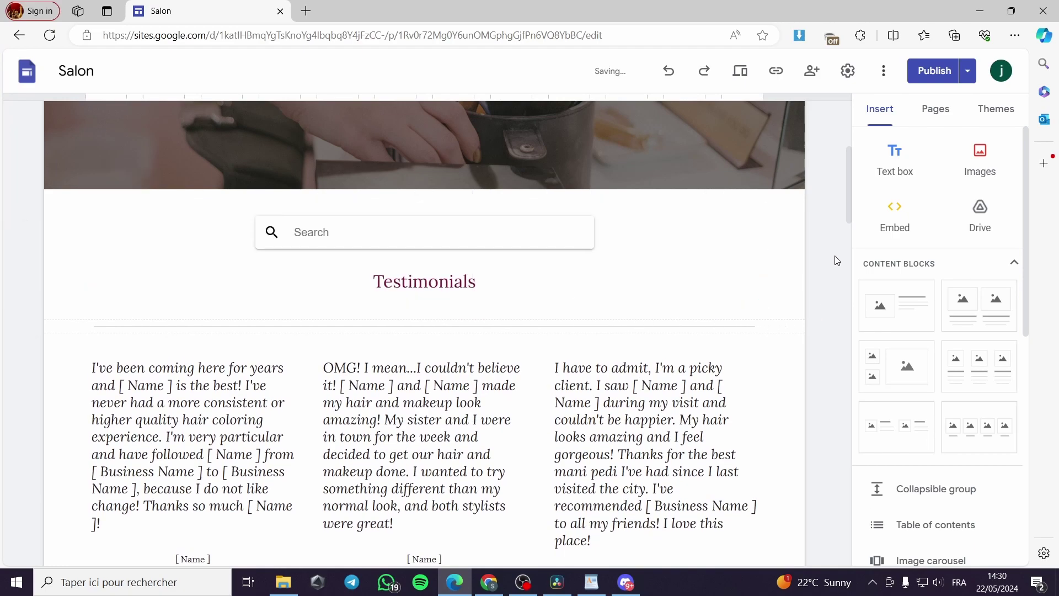
- Bring up the site's list of pages
click(935, 108)
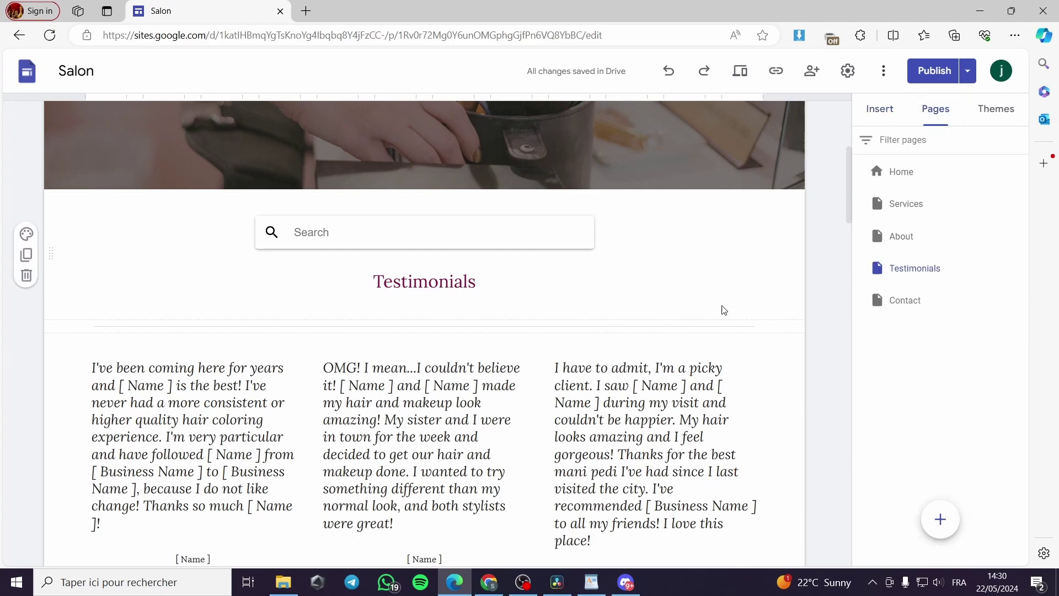